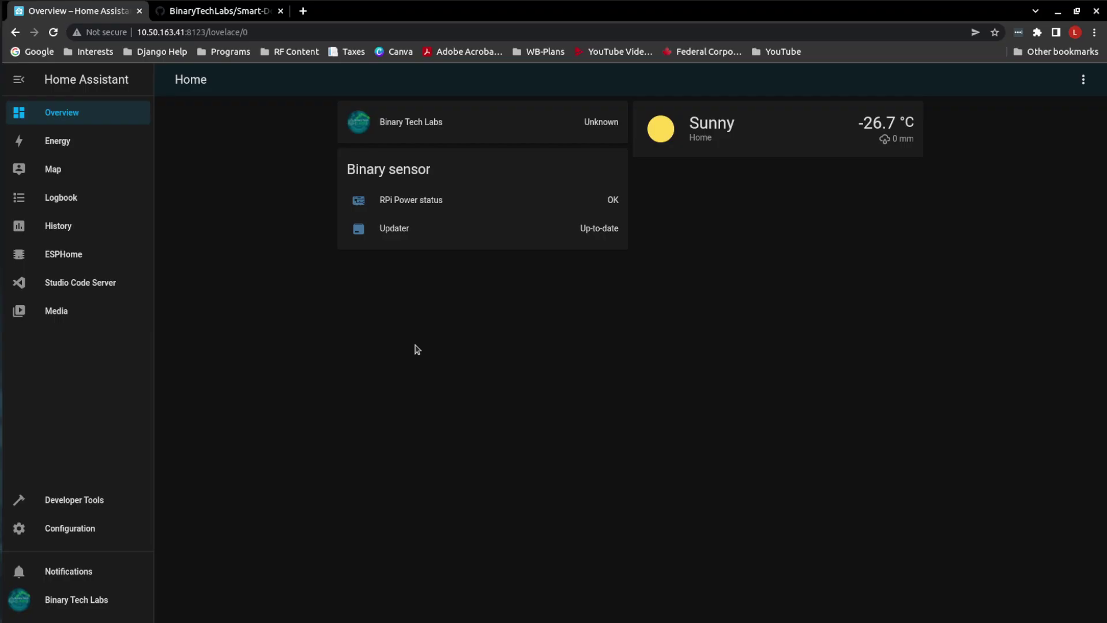
# - Hide the browser bookmarks bar while viewing the Home Assistant Overview page
pyautogui.hotkey('ctrl', 'shift', 'b')
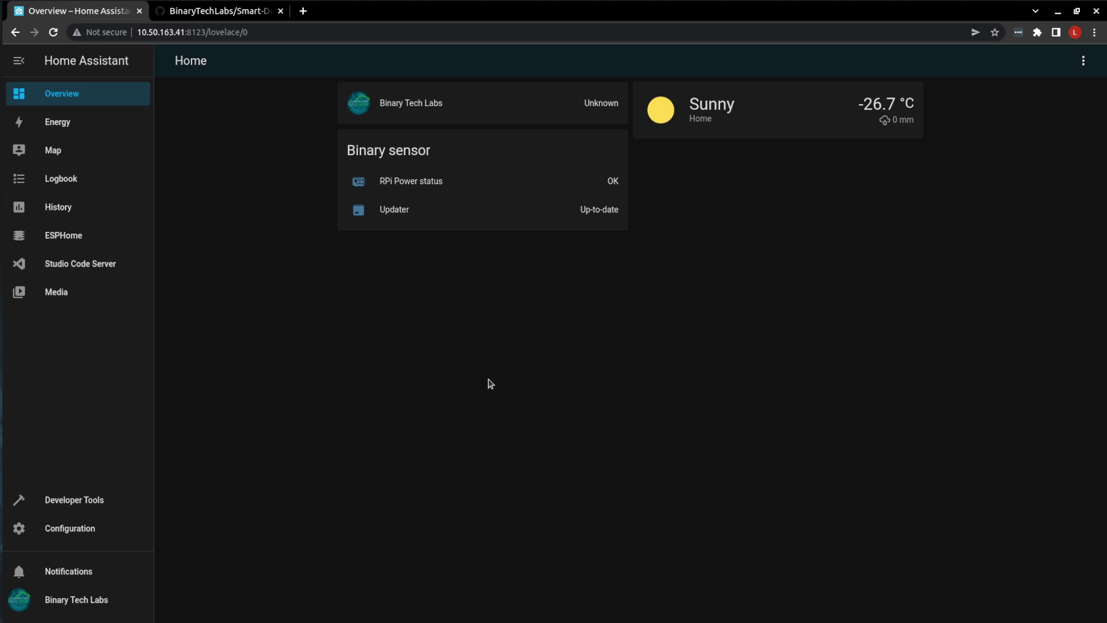
# - Start a new ESPHome device named 'doorbell'
pyautogui.click(71, 240)
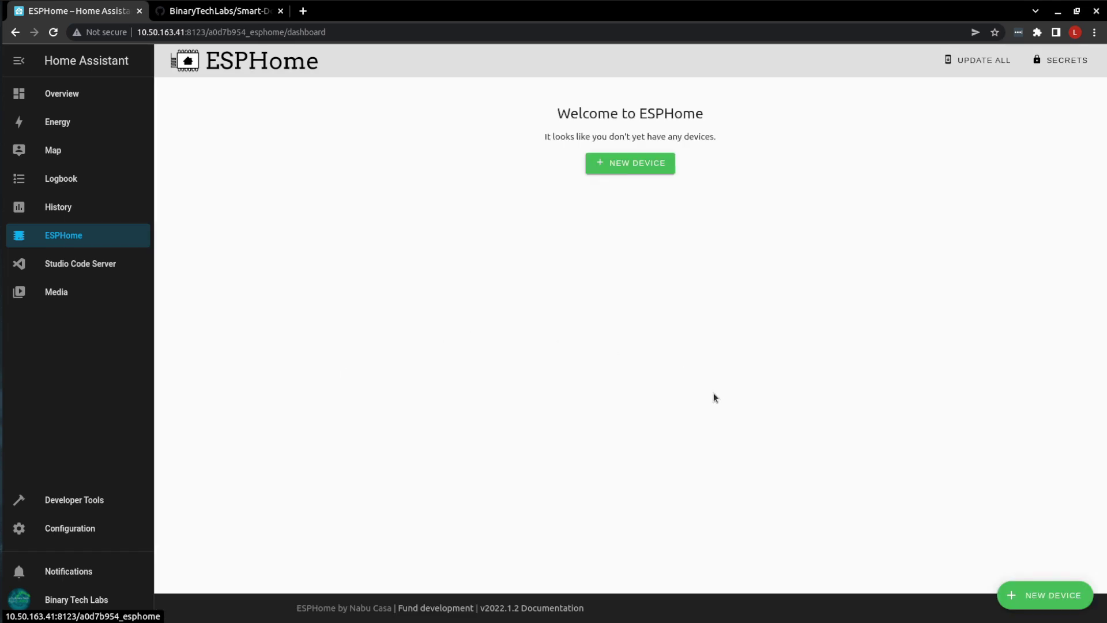
pyautogui.click(1058, 594)
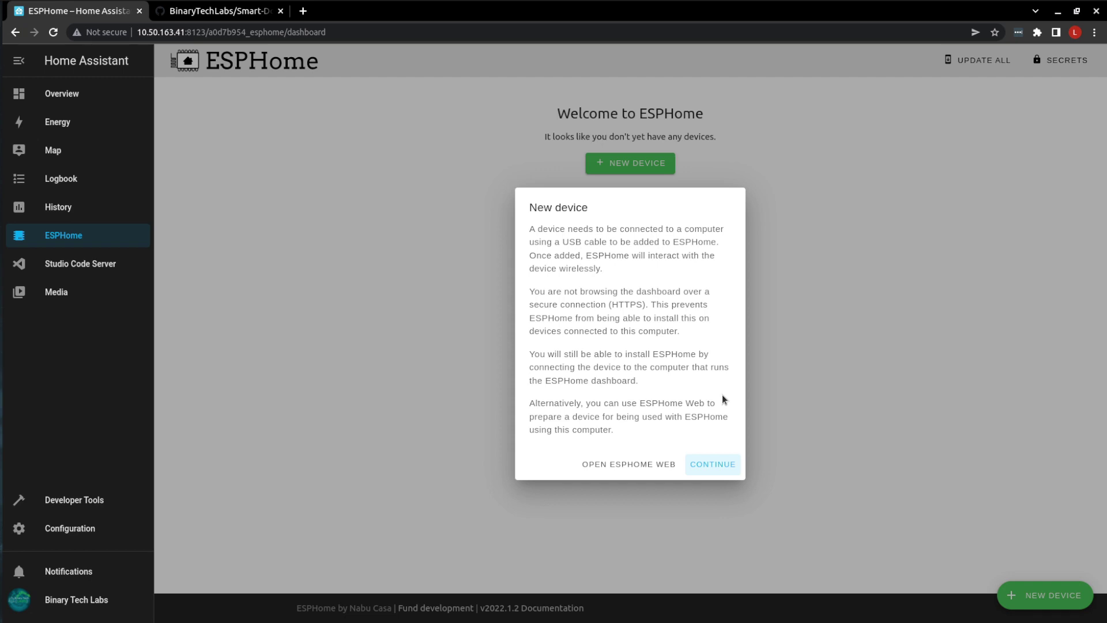
pyautogui.click(715, 465)
pyautogui.write('doorbell')
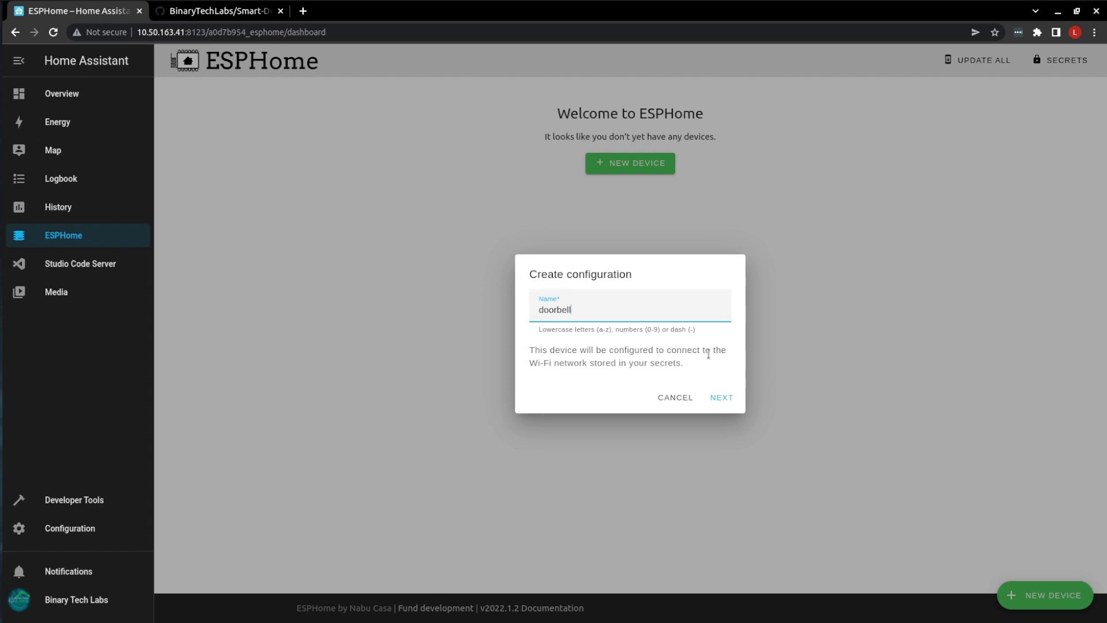
pyautogui.click(721, 399)
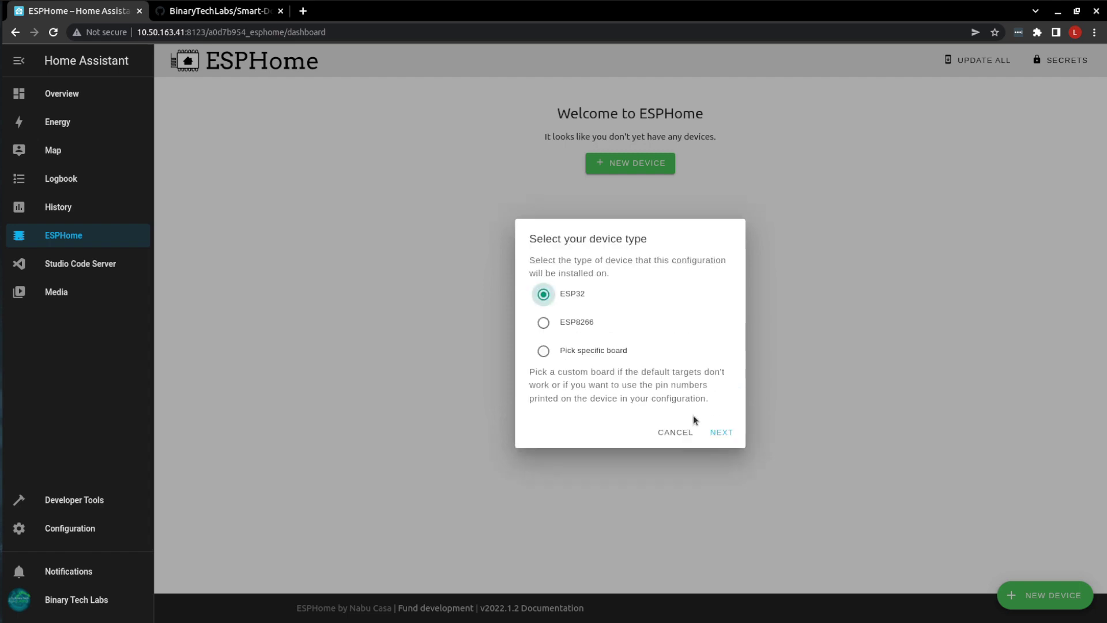
# - Choose the Wemos D1 and Wemos D1 mini board, create the configuration, and skip installing
pyautogui.click(594, 351)
pyautogui.click(713, 362)
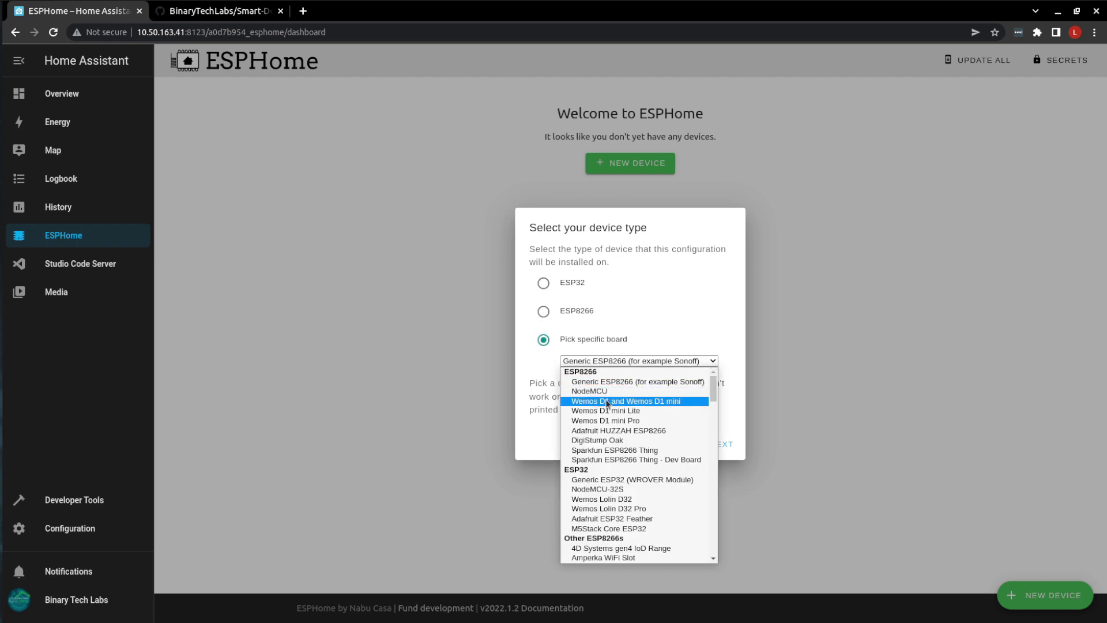
pyautogui.click(659, 405)
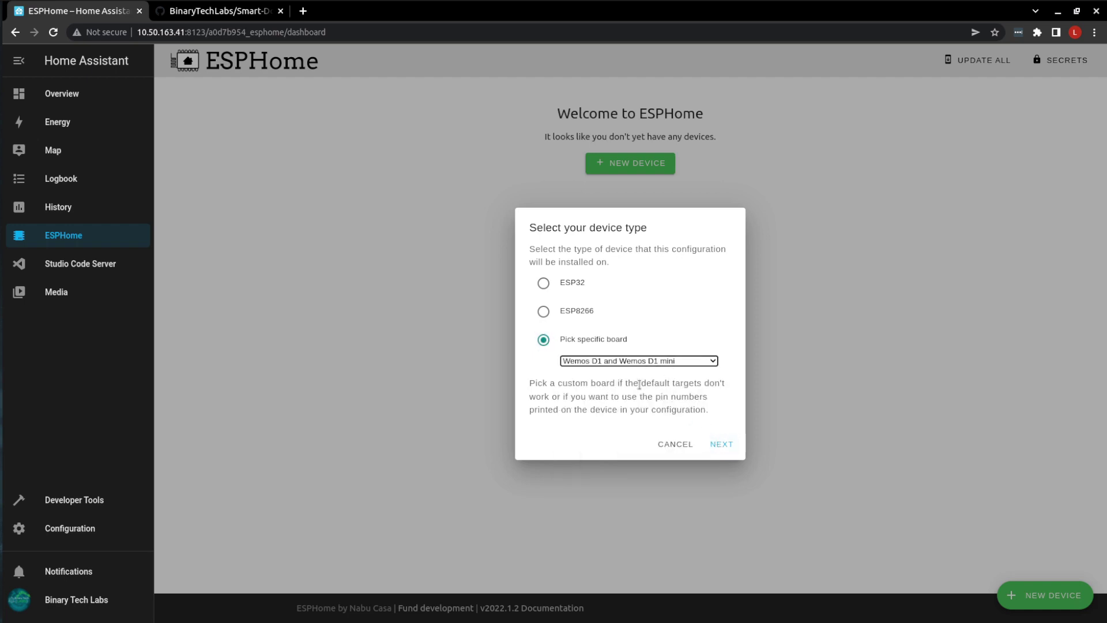
pyautogui.click(704, 362)
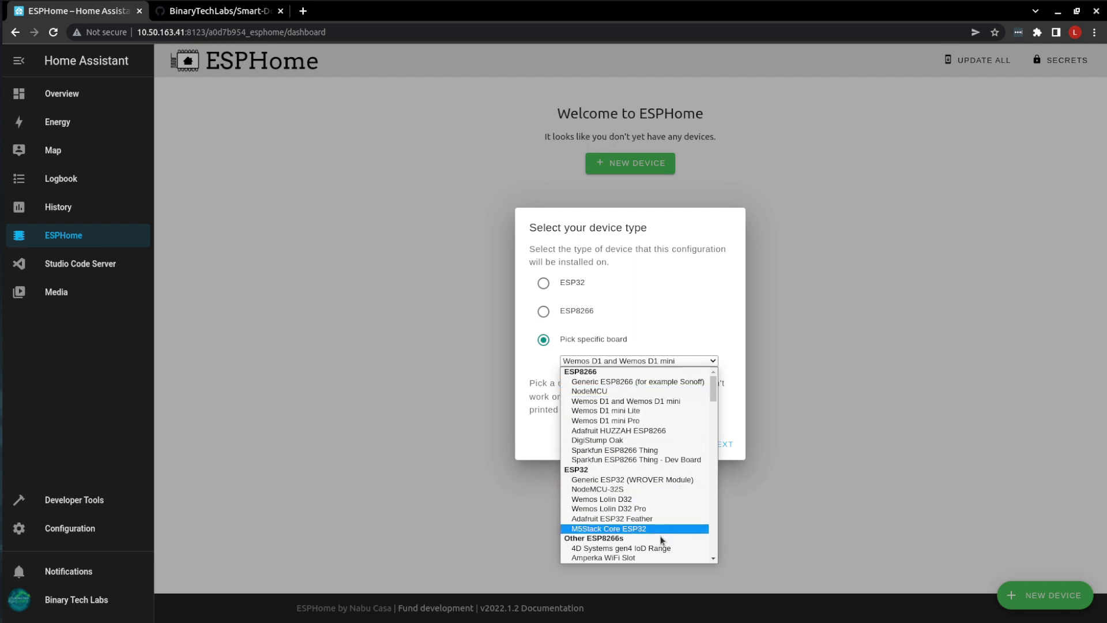
pyautogui.click(660, 404)
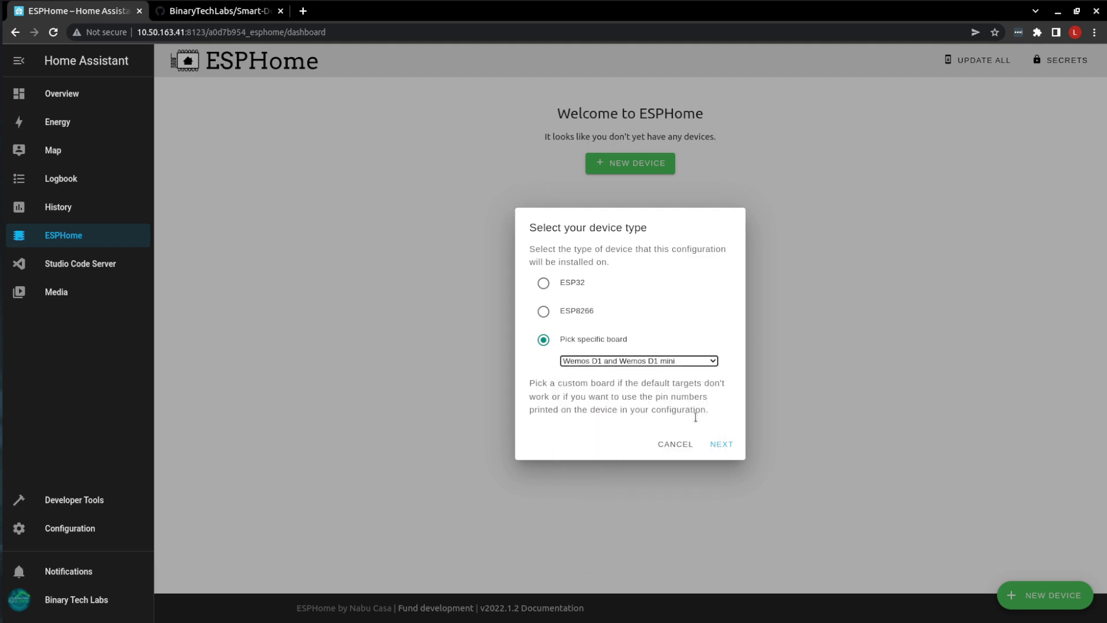
pyautogui.click(728, 448)
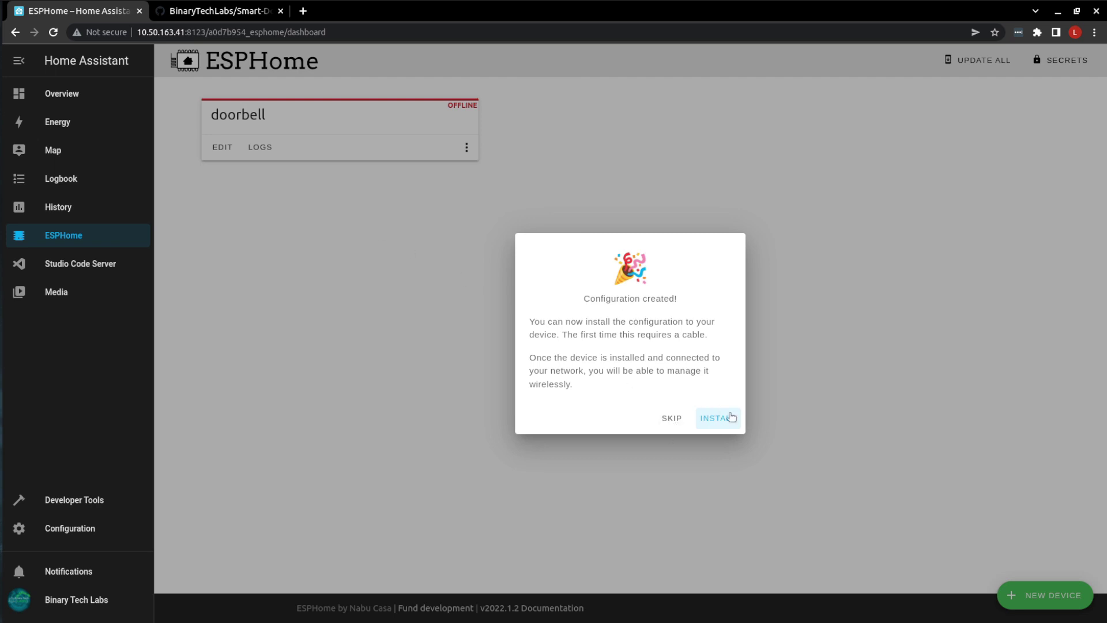
pyautogui.click(668, 424)
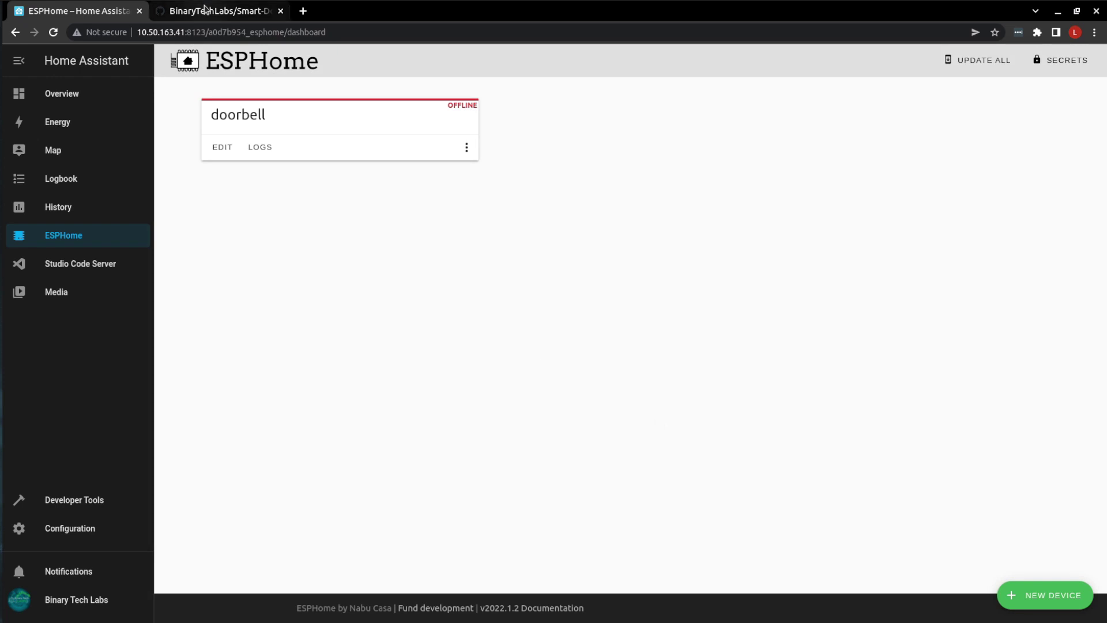
# - Replace the doorbell config in ESPHome with the Smart-Doorbell repo's doorbell.yaml from GitHub
pyautogui.click(209, 12)
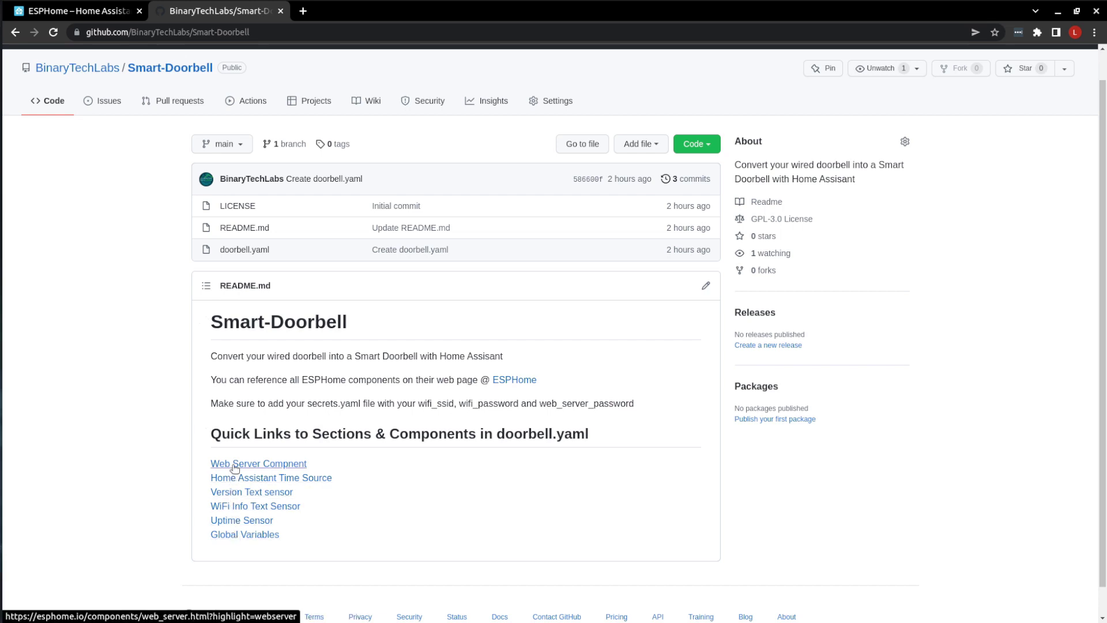
pyautogui.click(244, 250)
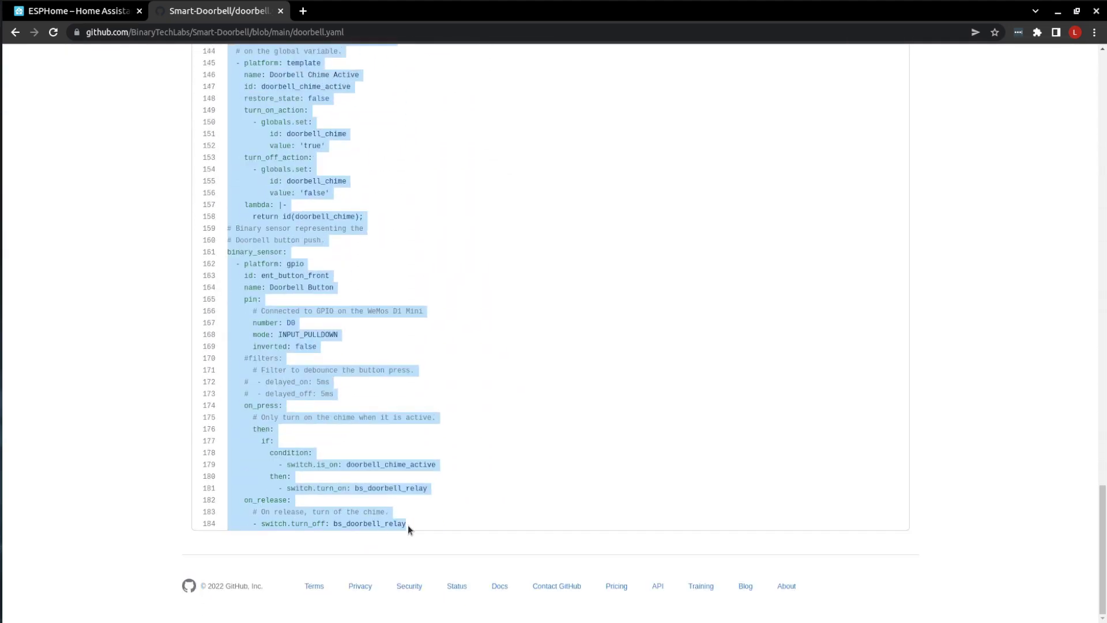
pyautogui.hotkey('ctrl', 'pageup')
pyautogui.click(215, 148)
pyautogui.moveTo(324, 334); pyautogui.dragTo(171, 149)
pyautogui.hotkey('ctrl', 'v')
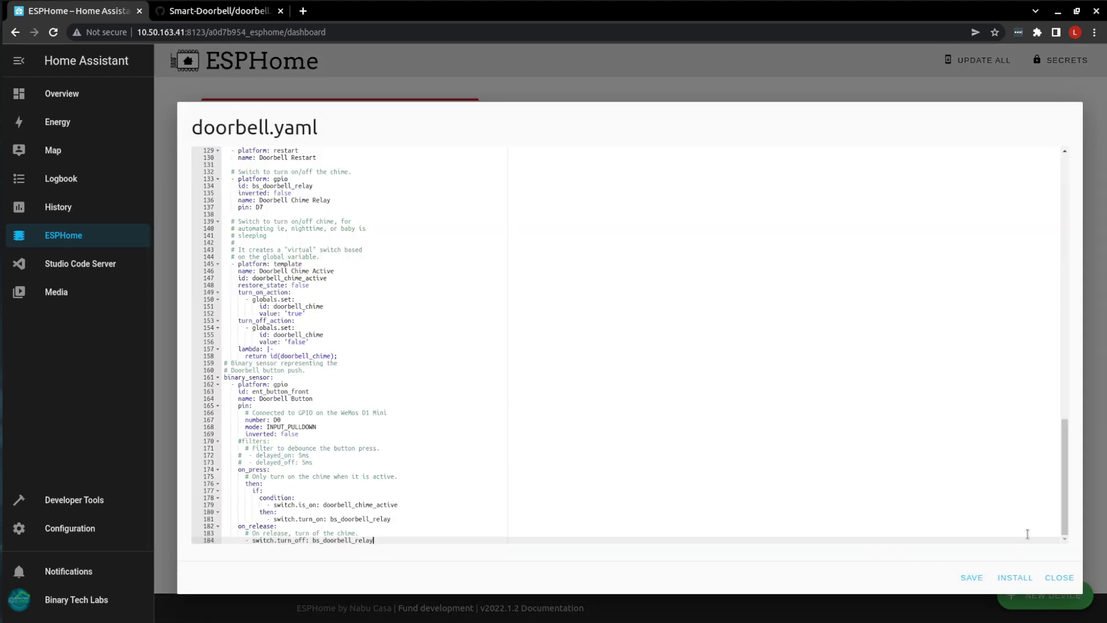
pyautogui.moveTo(1064, 508); pyautogui.dragTo(1056, 209)
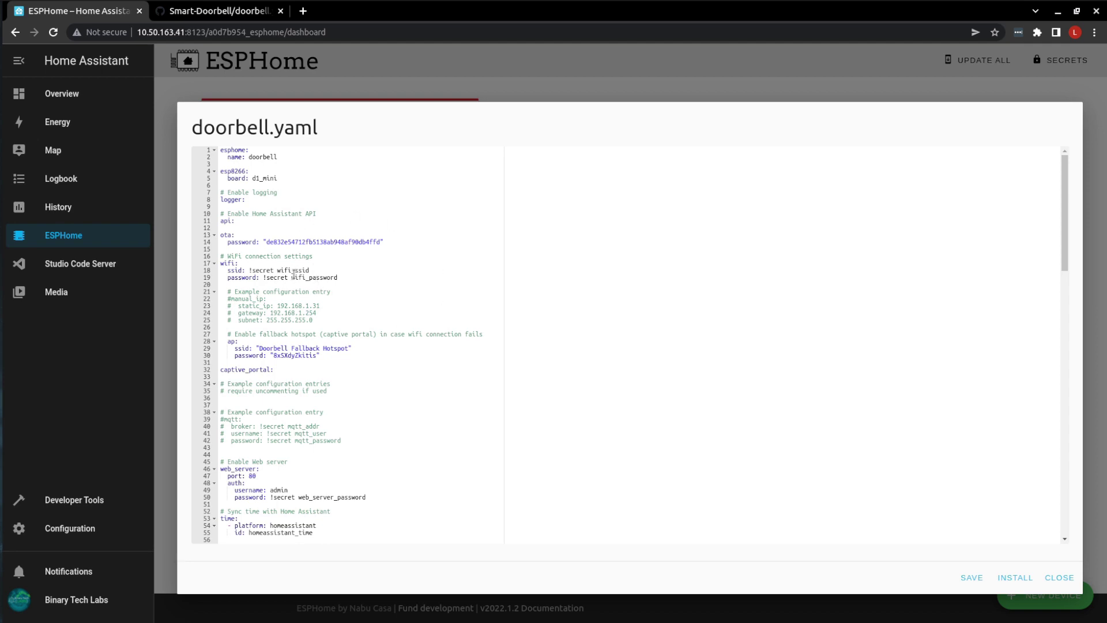
# - Save doorbell.yaml, then set wifi_ssid and web_server_password in the secrets file and save it
pyautogui.click(970, 577)
pyautogui.click(1067, 578)
pyautogui.click(1067, 60)
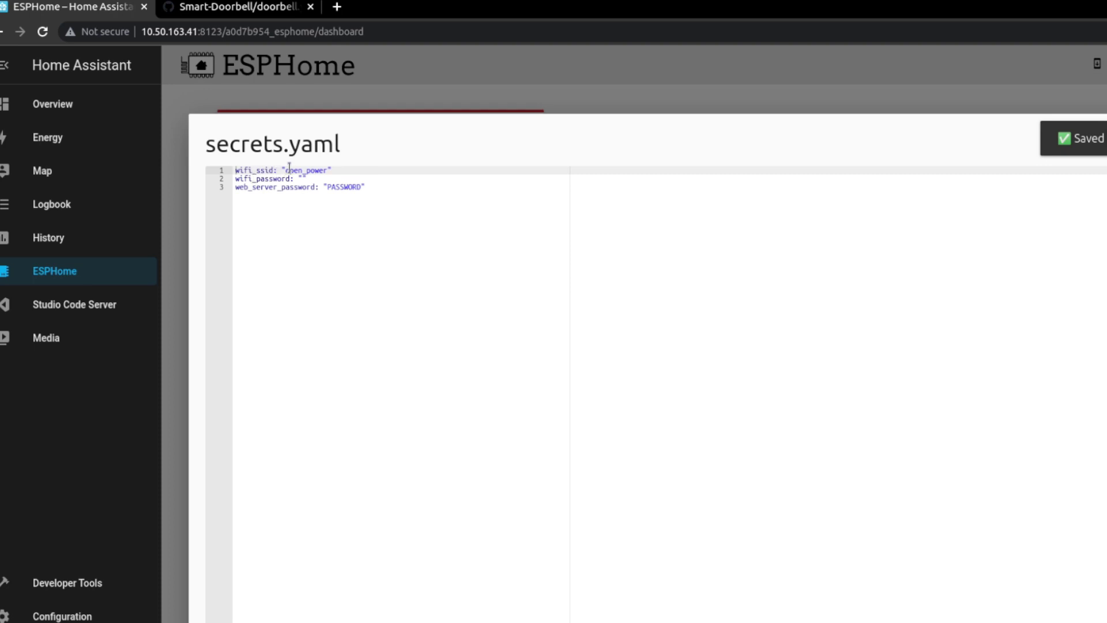
pyautogui.moveTo(291, 170); pyautogui.dragTo(235, 186)
pyautogui.click(316, 187)
pyautogui.click(438, 187)
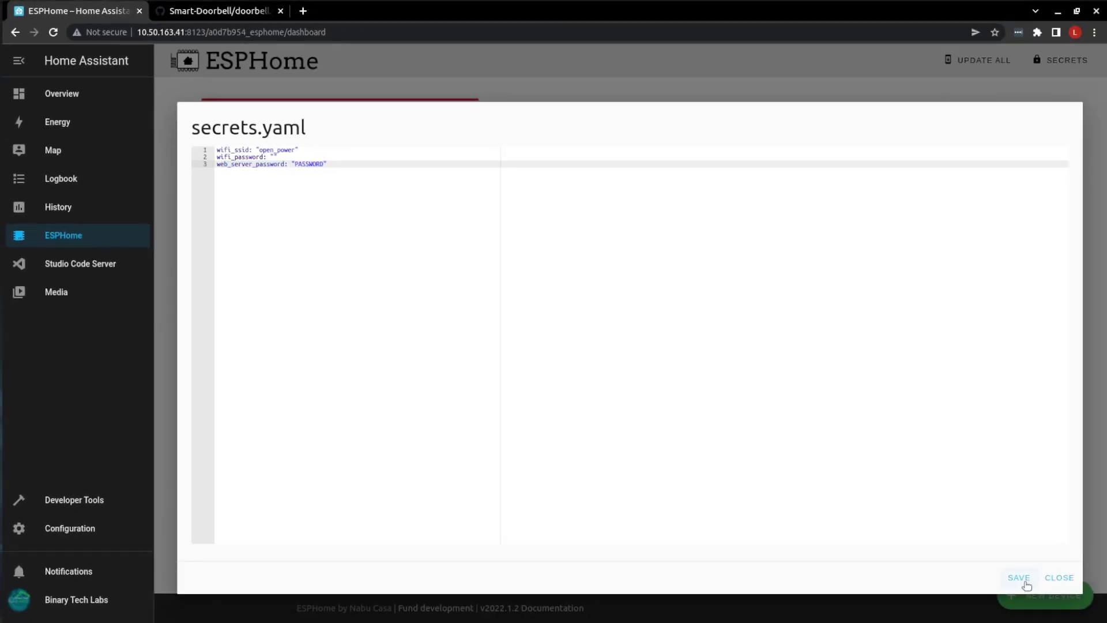
pyautogui.click(1027, 581)
pyautogui.click(1059, 578)
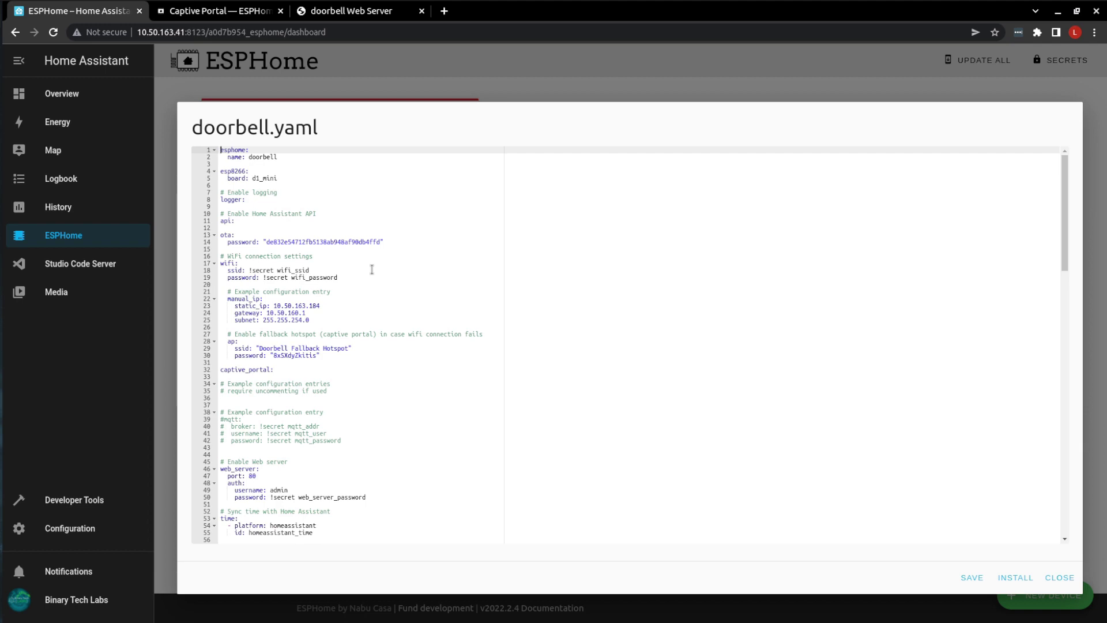
# - Review the Captive Portal docs and the commented-out mqtt block in doorbell.yaml
pyautogui.click(221, 12)
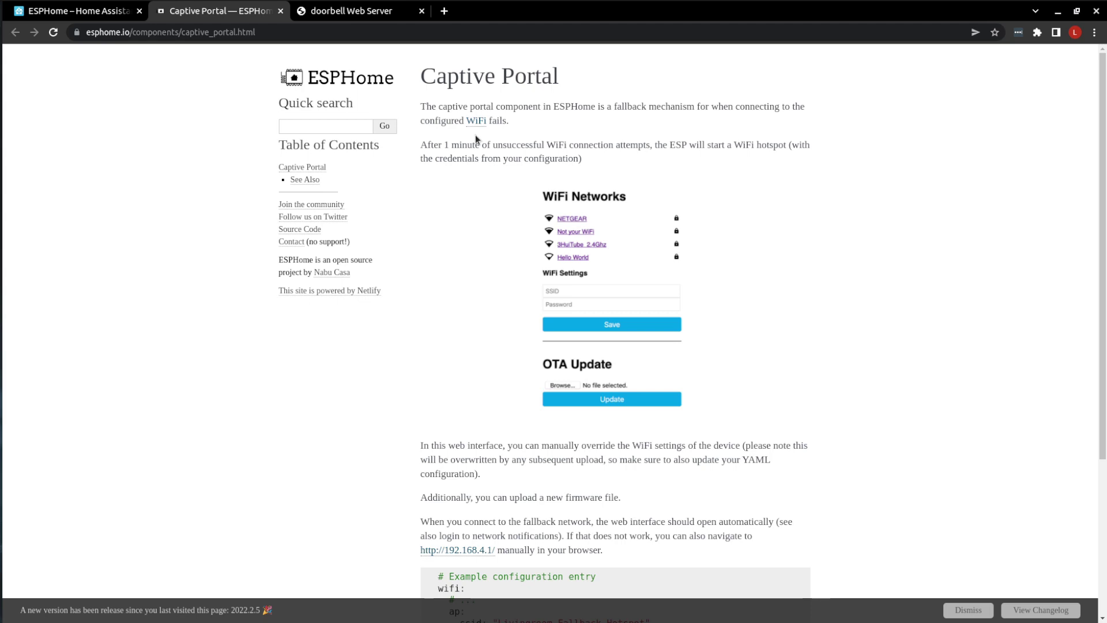
pyautogui.hotkey('ctrl', 'pageup')
pyautogui.scroll(-3, 315, 365)
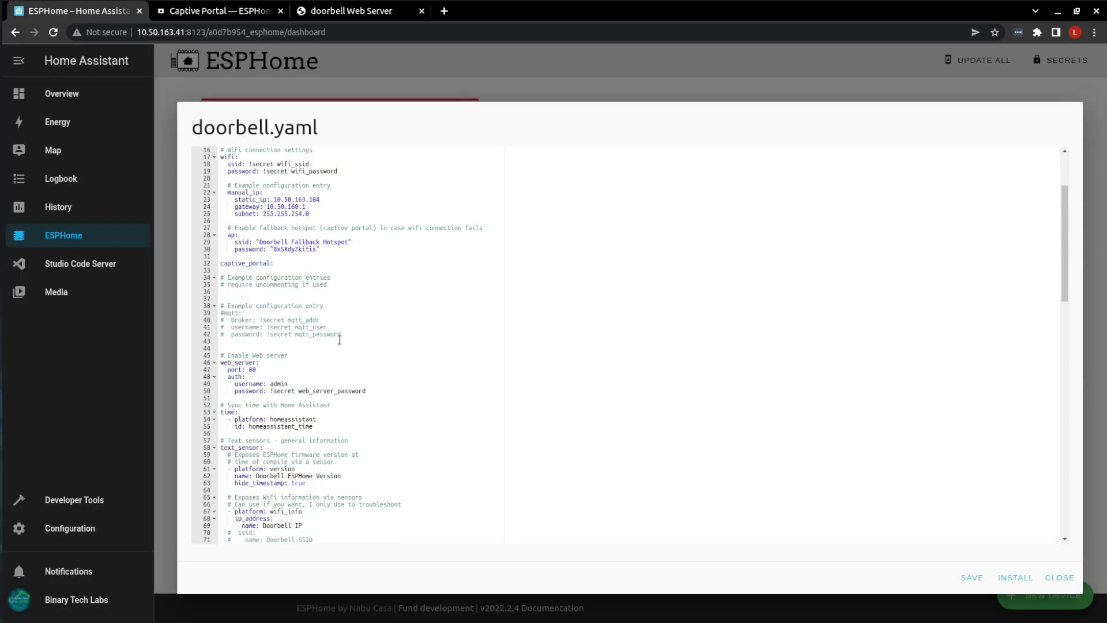
pyautogui.moveTo(343, 334); pyautogui.dragTo(218, 305)
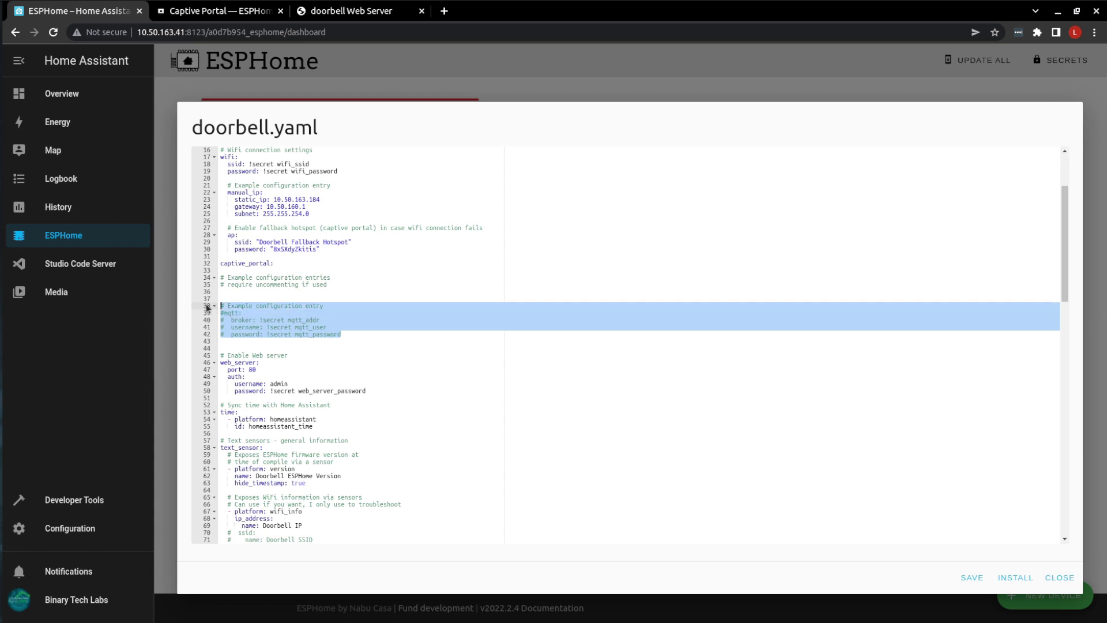
pyautogui.click(357, 299)
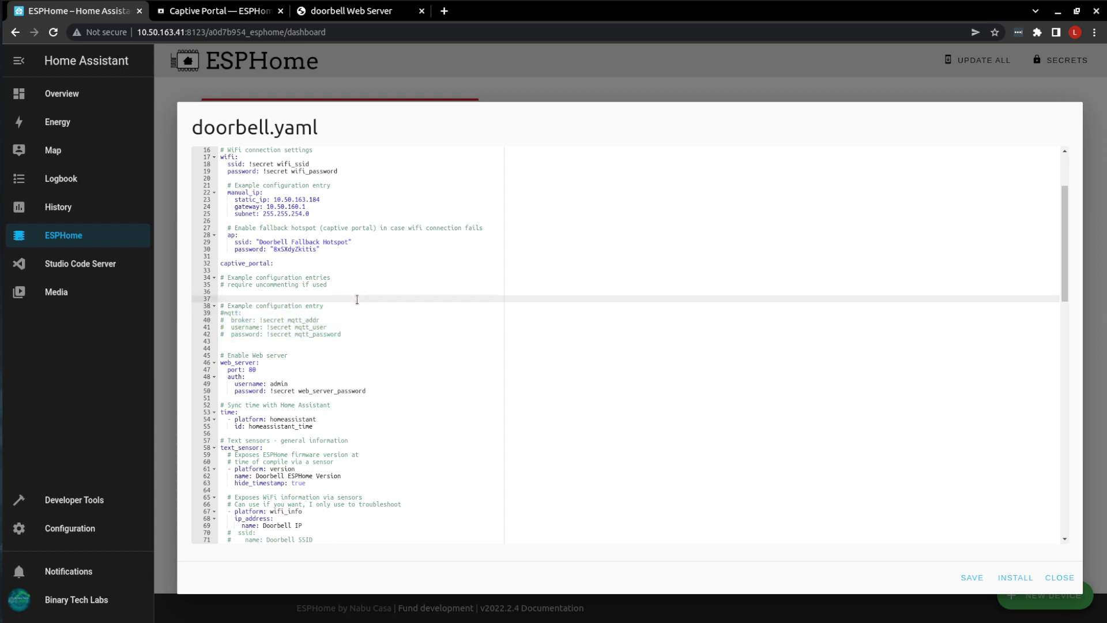
# - Highlight the web_server block and static IP 10.50.163.184, then view the doorbell's web server
pyautogui.moveTo(366, 391); pyautogui.dragTo(217, 362)
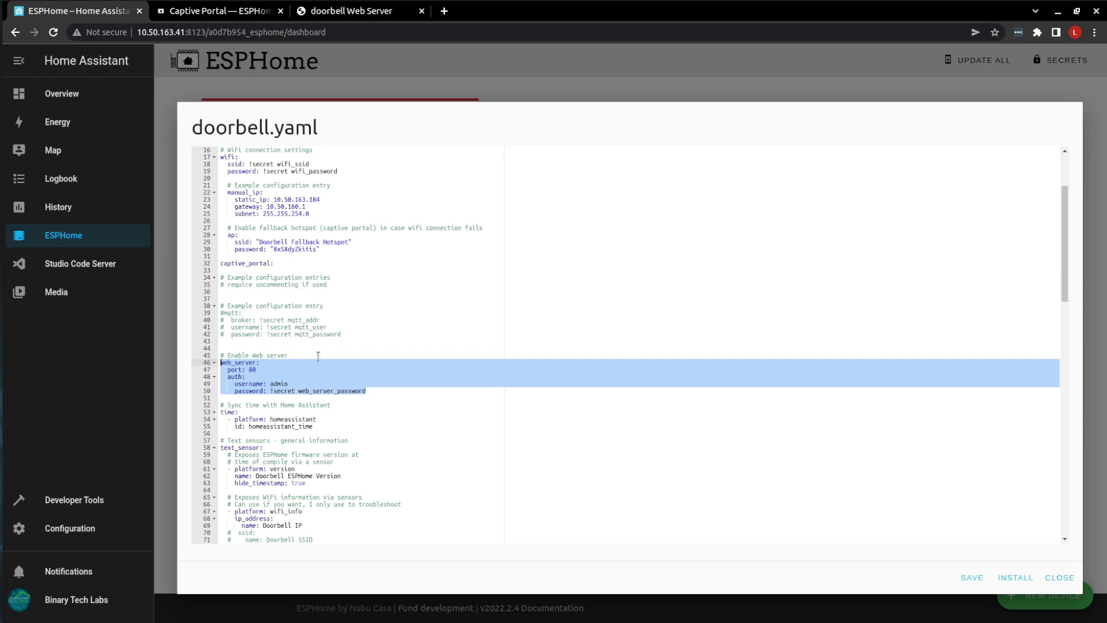
pyautogui.moveTo(321, 199); pyautogui.dragTo(275, 203)
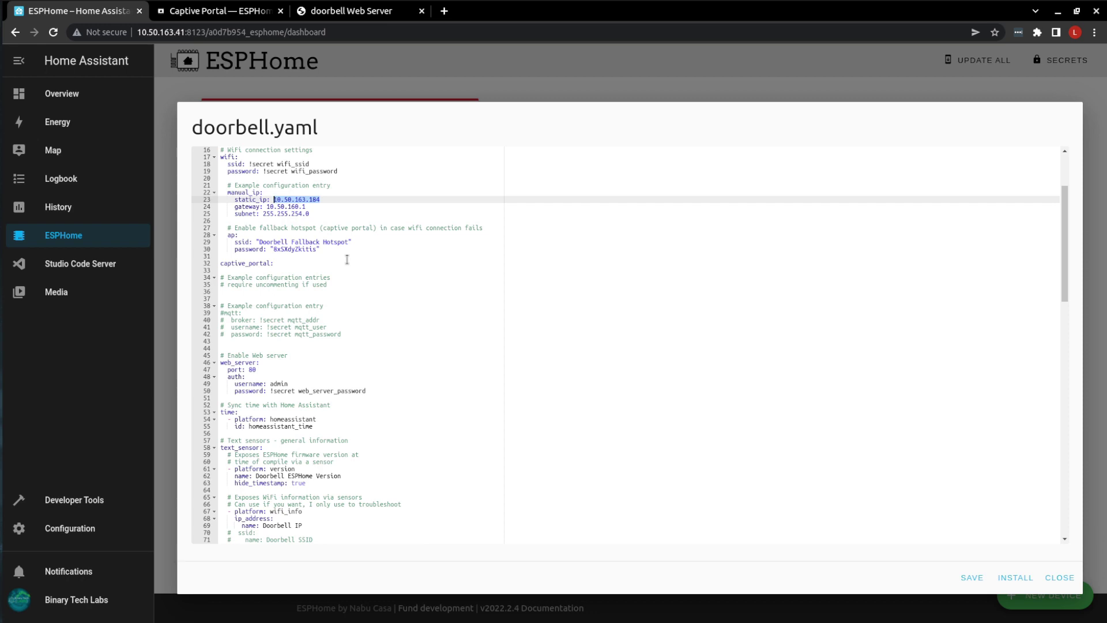
pyautogui.click(358, 13)
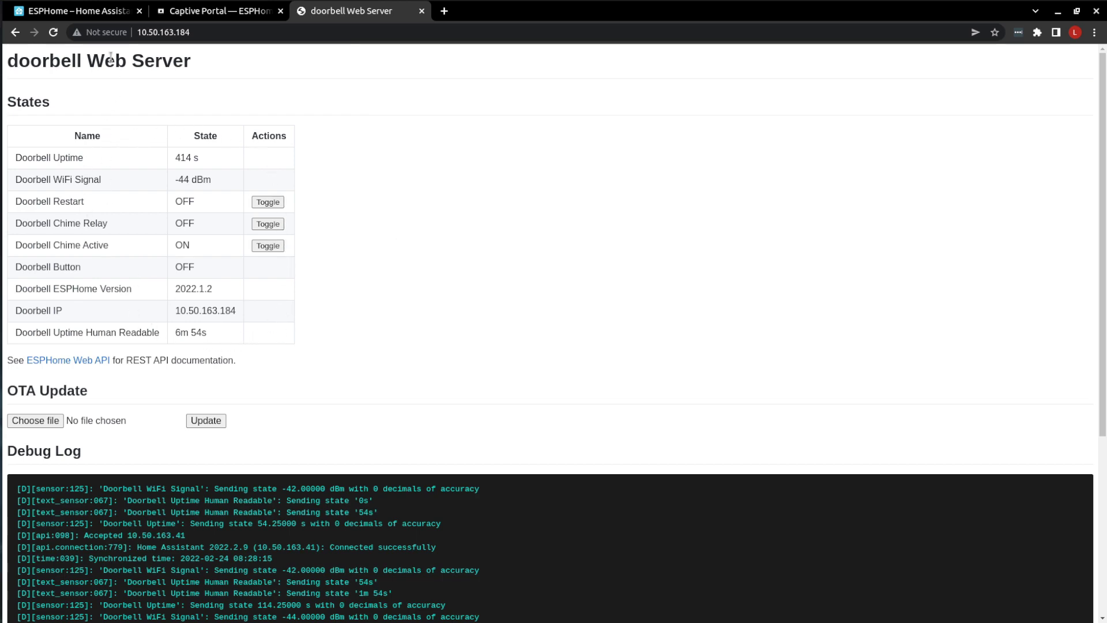
pyautogui.click(78, 11)
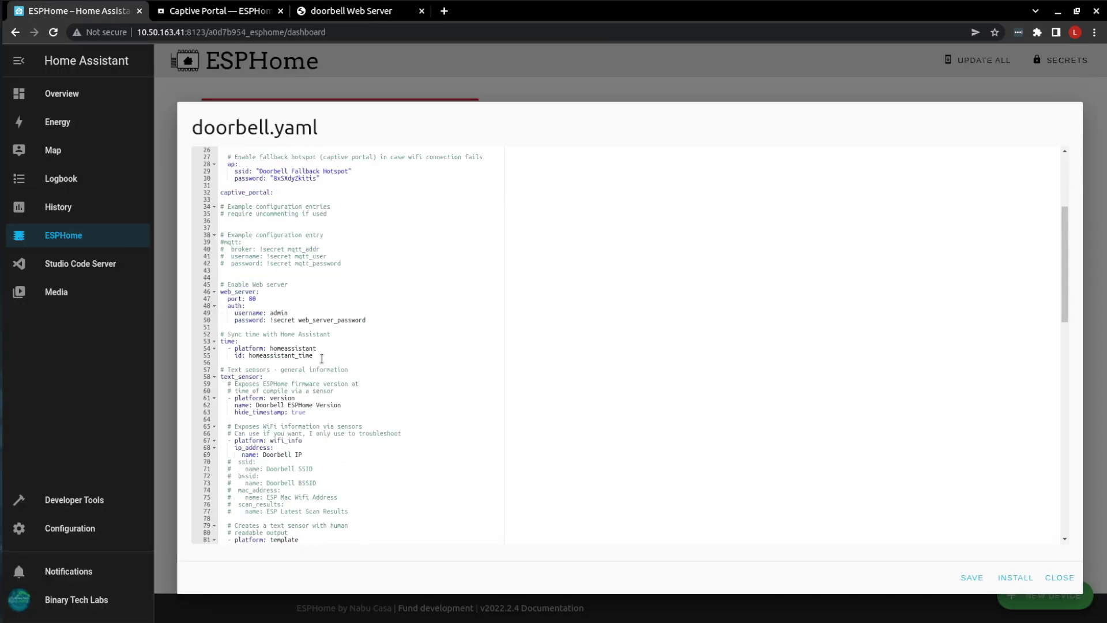
pyautogui.click(330, 361)
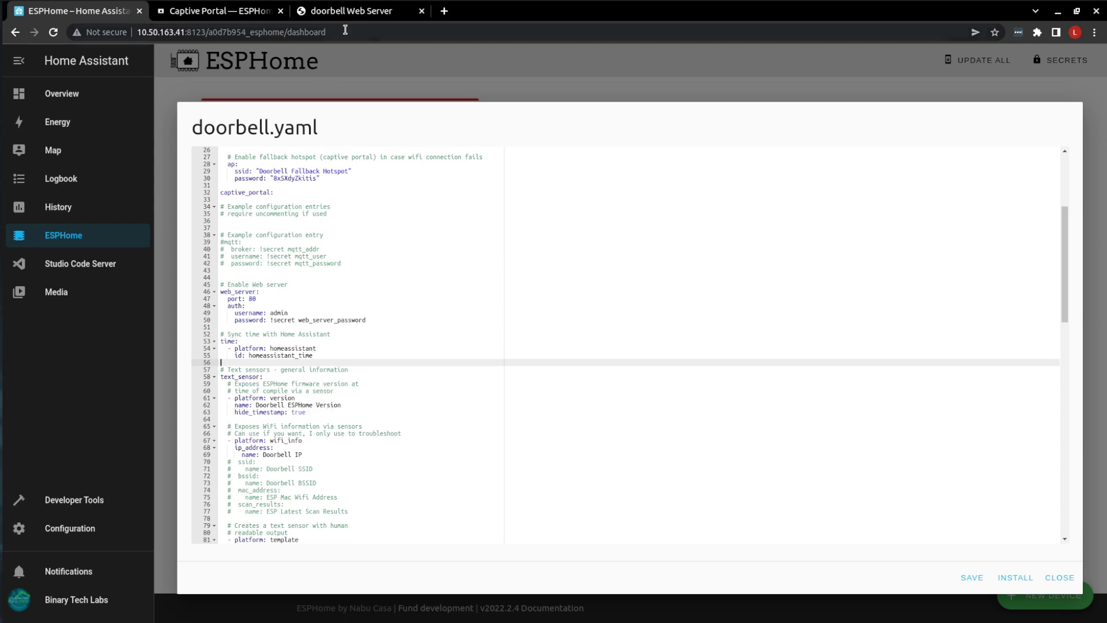
pyautogui.click(346, 13)
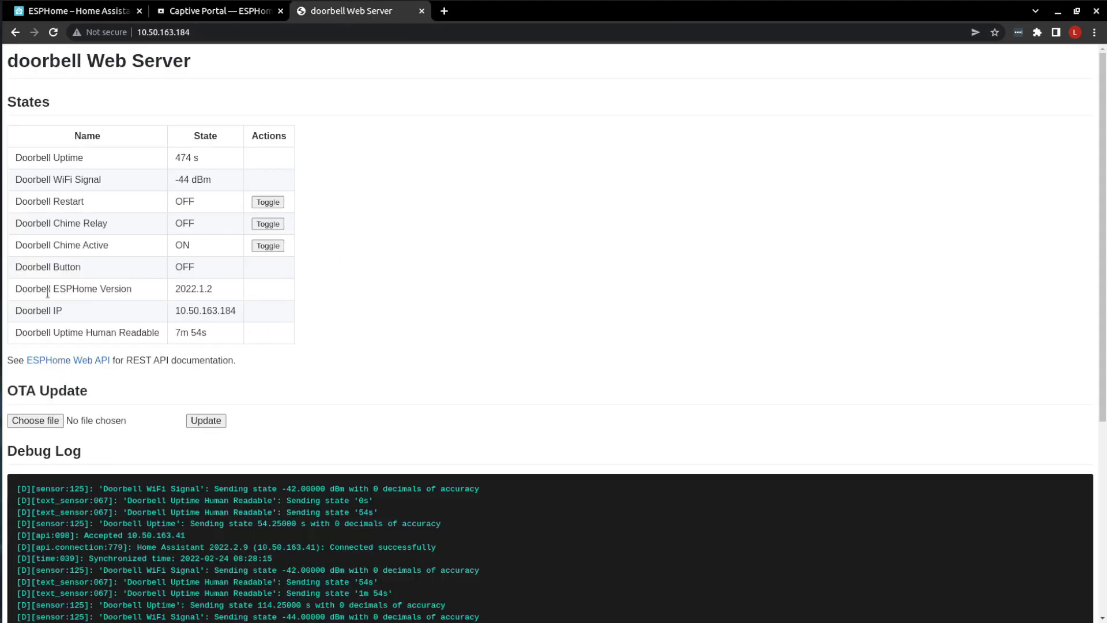
pyautogui.moveTo(16, 288); pyautogui.dragTo(217, 290)
pyautogui.click(217, 289)
pyautogui.click(85, 13)
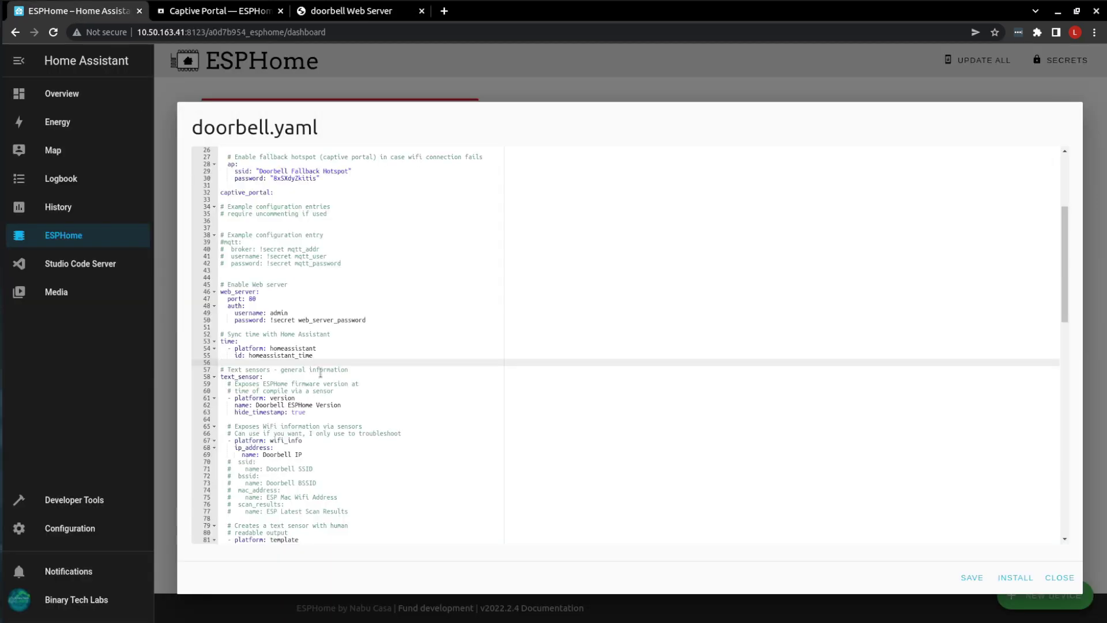
pyautogui.scroll(-3, 323, 379)
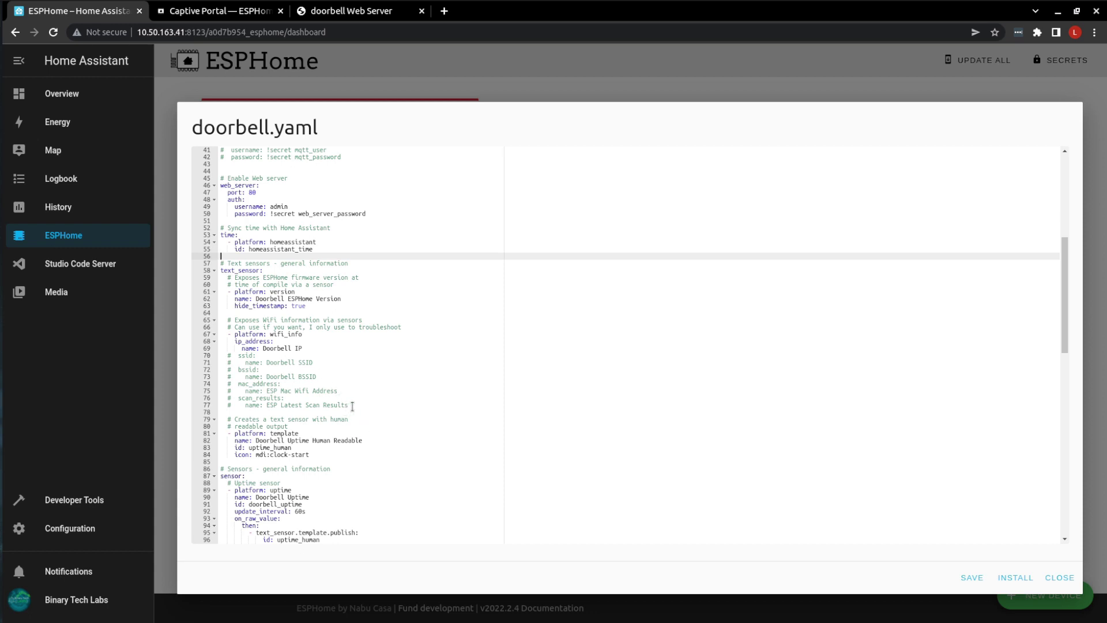
pyautogui.moveTo(348, 405); pyautogui.dragTo(228, 316)
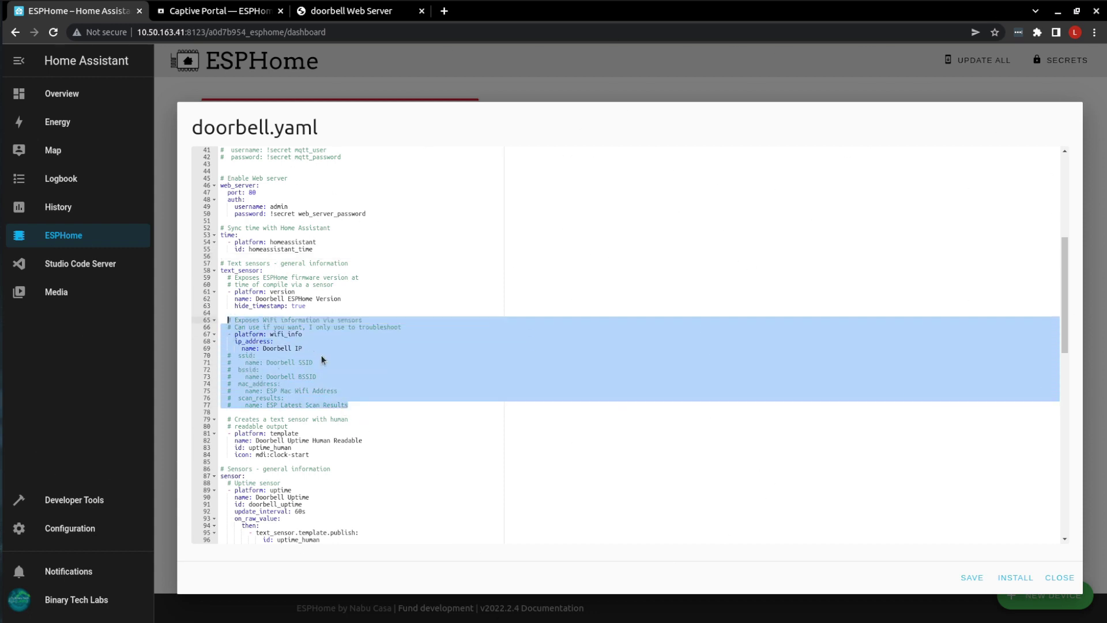
pyautogui.click(337, 355)
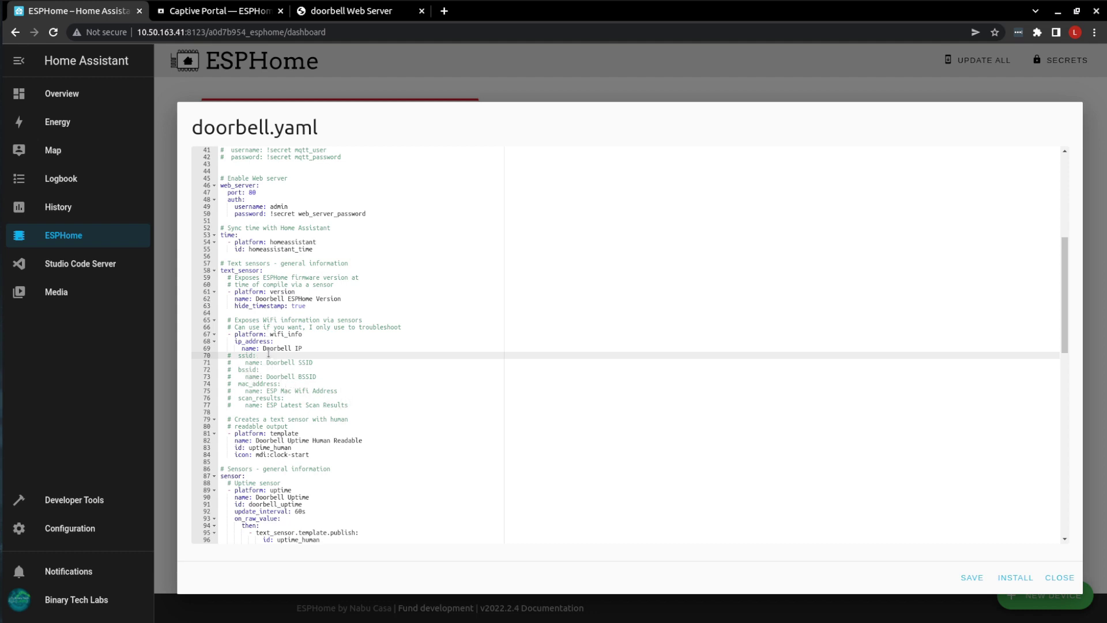
pyautogui.click(346, 12)
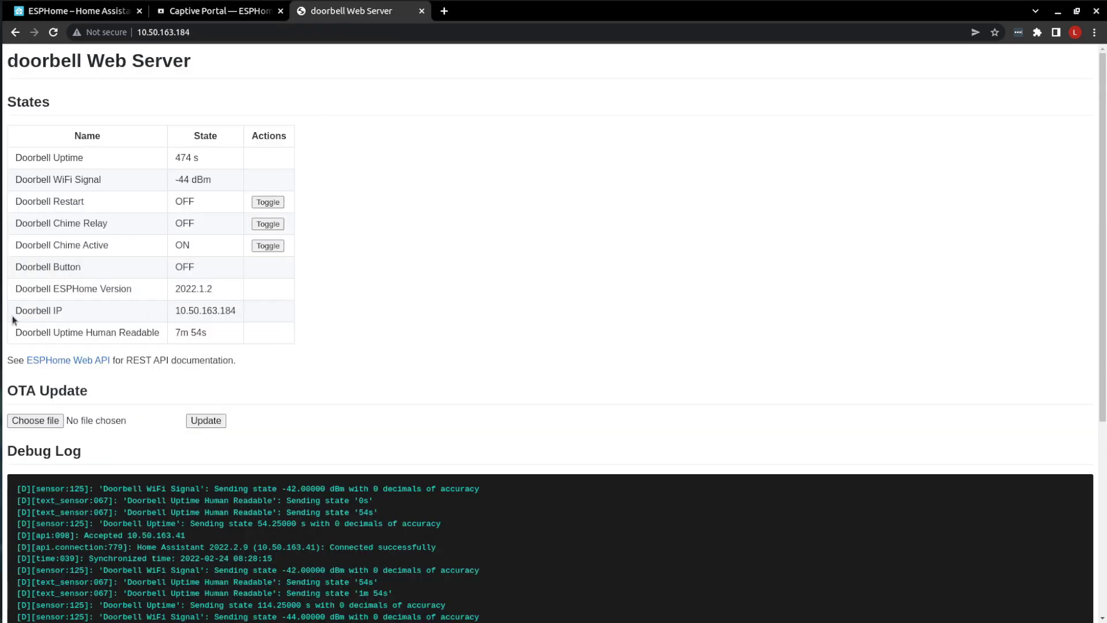
pyautogui.moveTo(12, 315); pyautogui.dragTo(258, 307)
pyautogui.click(285, 309)
pyautogui.click(78, 11)
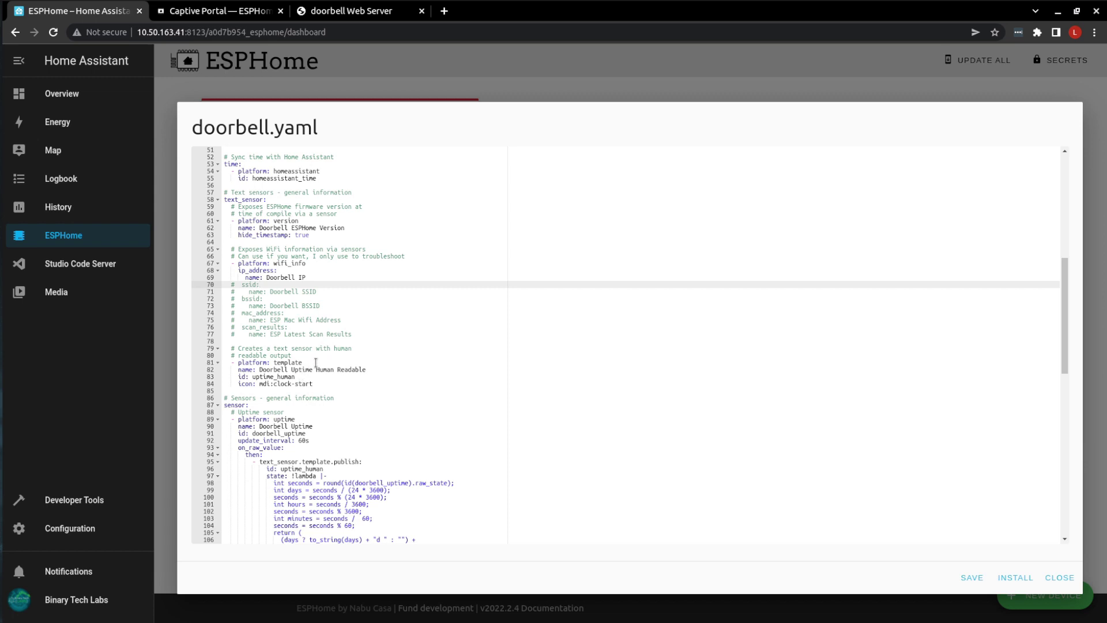
# - Point out the Doorbell Uptime row reading 8m 54s on the doorbell's web server page
pyautogui.scroll(-2, 327, 393)
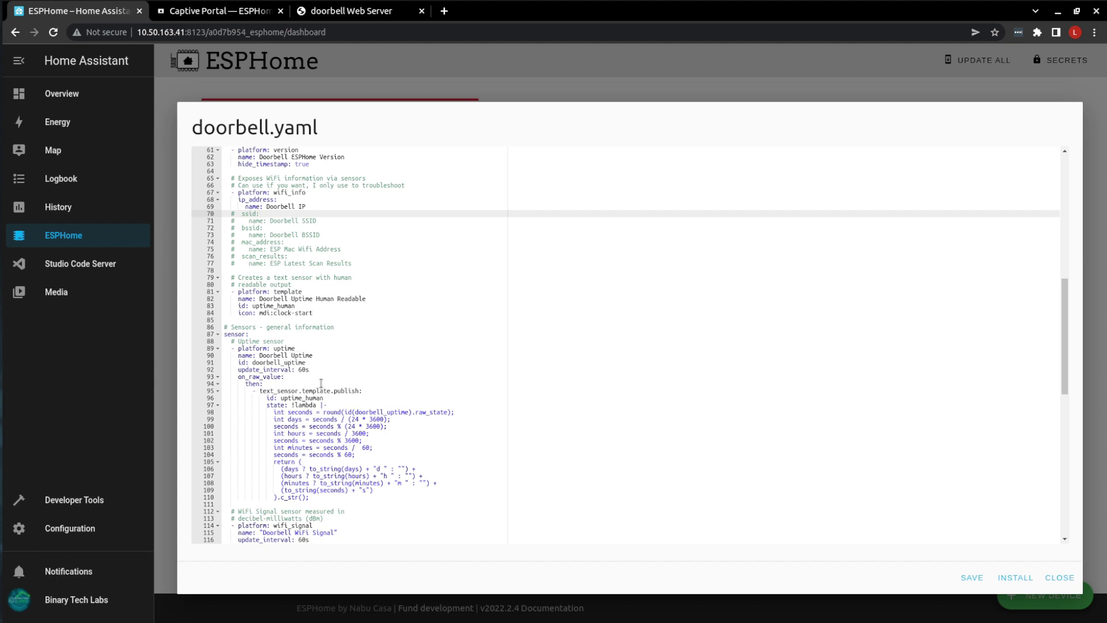
pyautogui.click(343, 13)
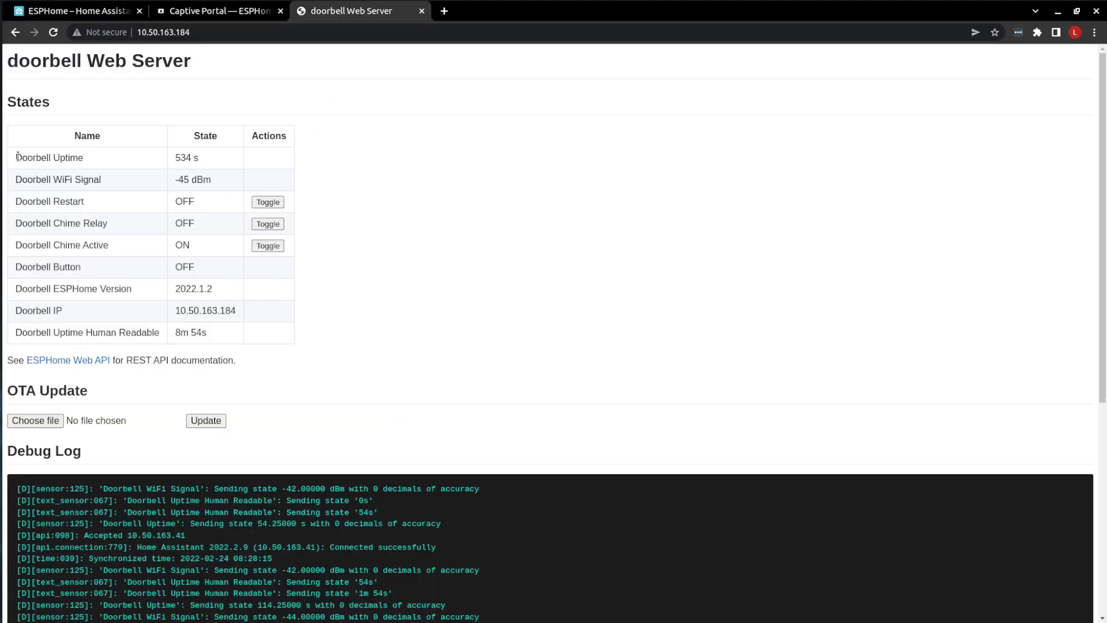
pyautogui.moveTo(18, 156); pyautogui.dragTo(146, 156)
pyautogui.click(204, 155)
pyautogui.moveTo(208, 334); pyautogui.dragTo(175, 335)
# - Highlight the WiFi Signal sensor block in doorbell.yaml and its -45 dBm reading on the device page
pyautogui.click(105, 16)
pyautogui.scroll(-3, 370, 386)
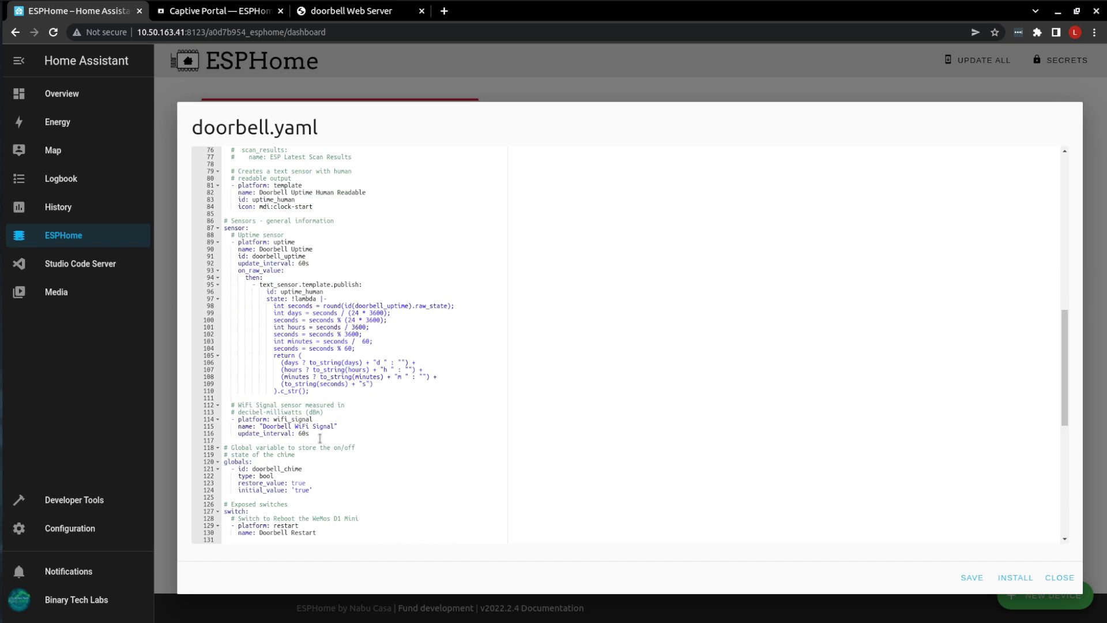
pyautogui.moveTo(320, 439); pyautogui.dragTo(228, 403)
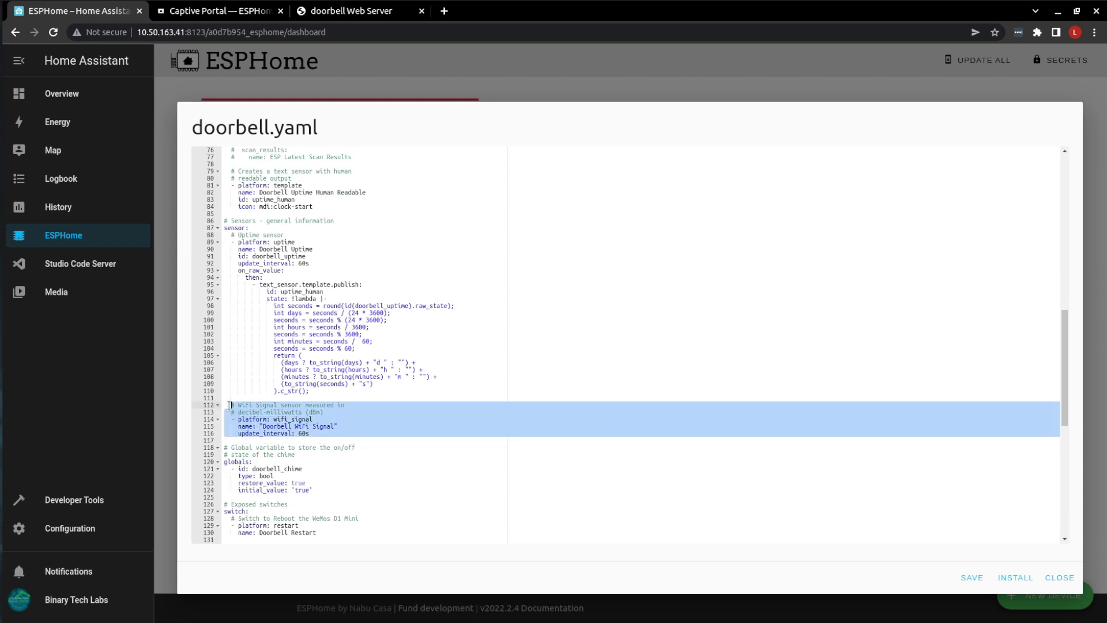
pyautogui.click(358, 426)
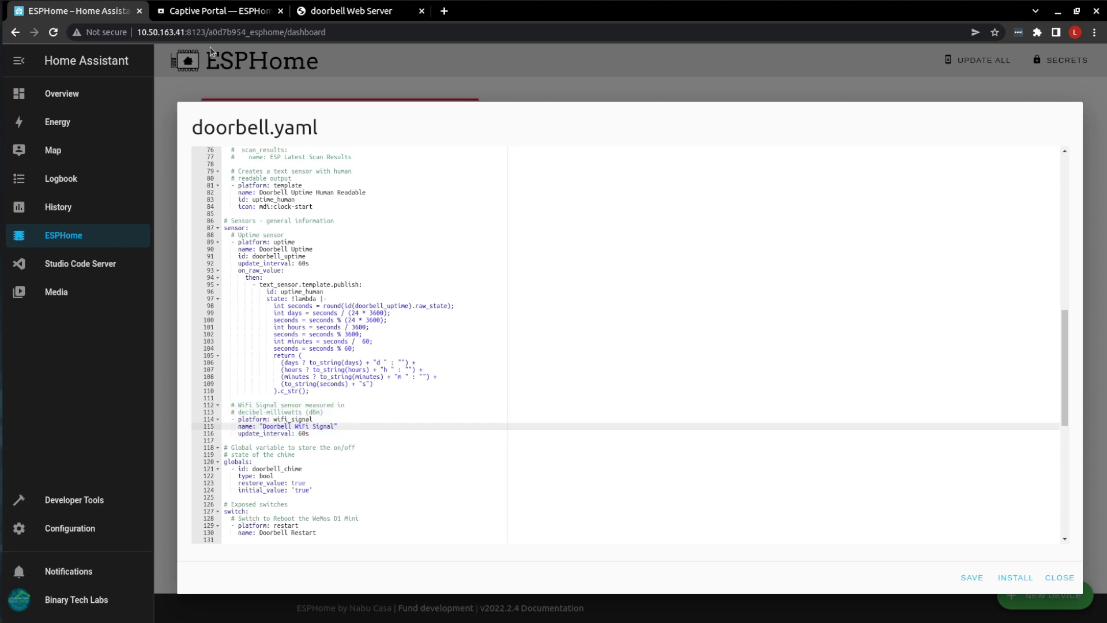
pyautogui.click(330, 16)
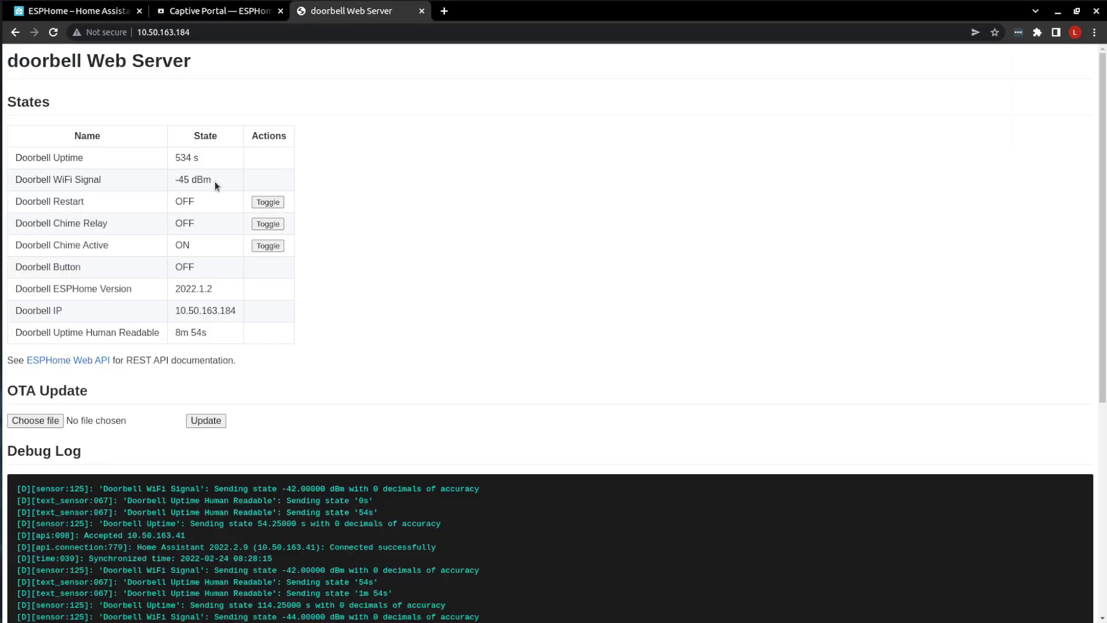
pyautogui.moveTo(213, 180); pyautogui.dragTo(15, 168)
# - Compare the Doorbell Chime Active switch in doorbell.yaml with its row on the device's web page
pyautogui.click(186, 134)
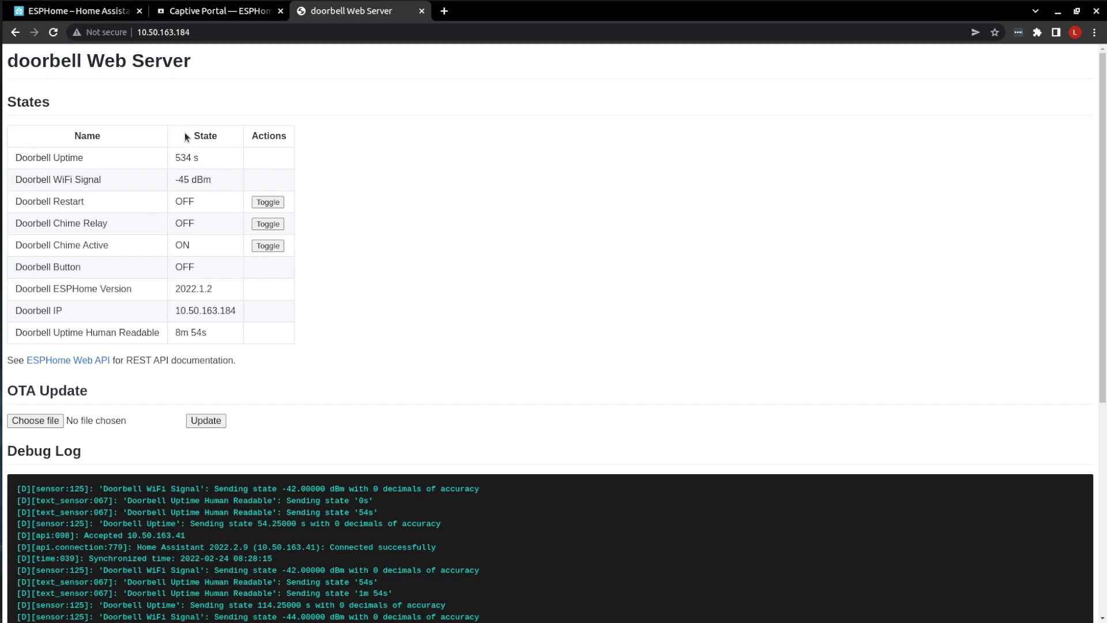
pyautogui.click(111, 16)
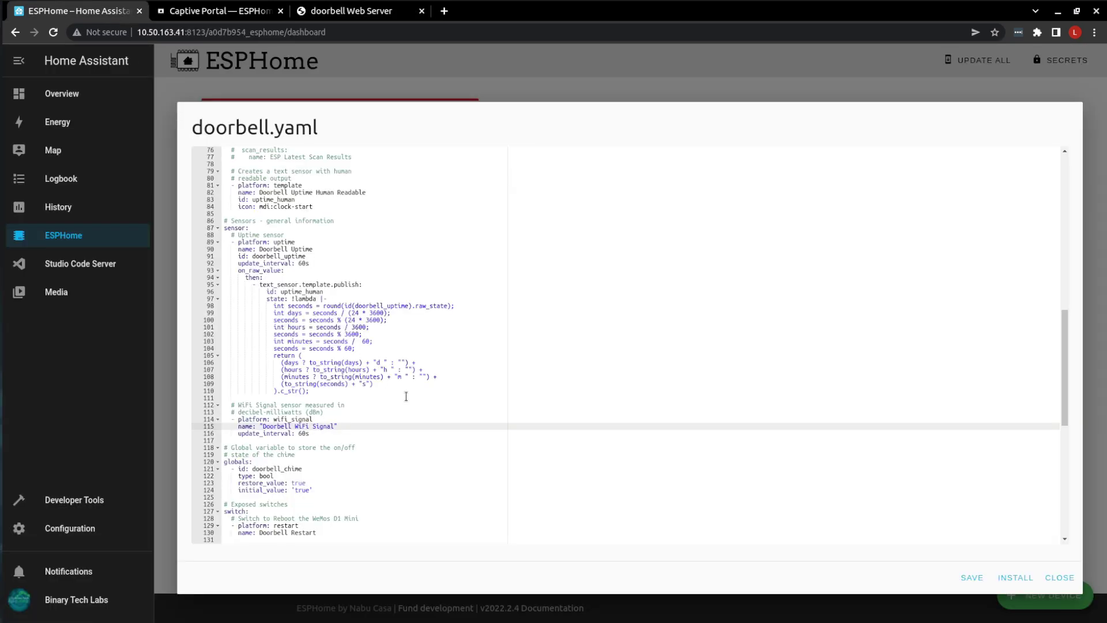
pyautogui.scroll(-3, 393, 402)
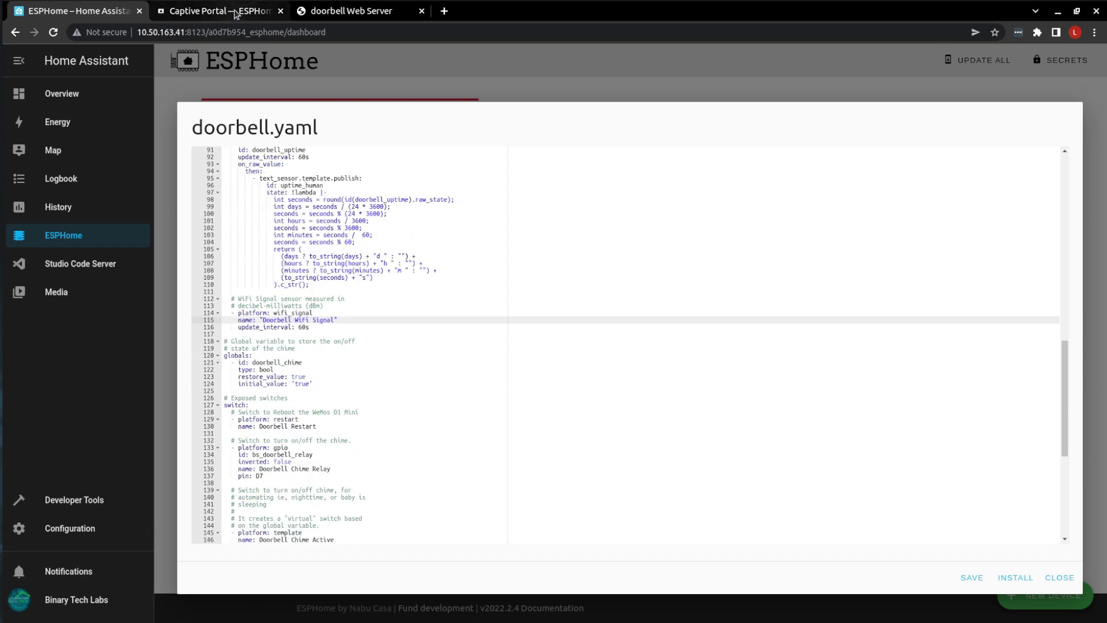
pyautogui.click(331, 12)
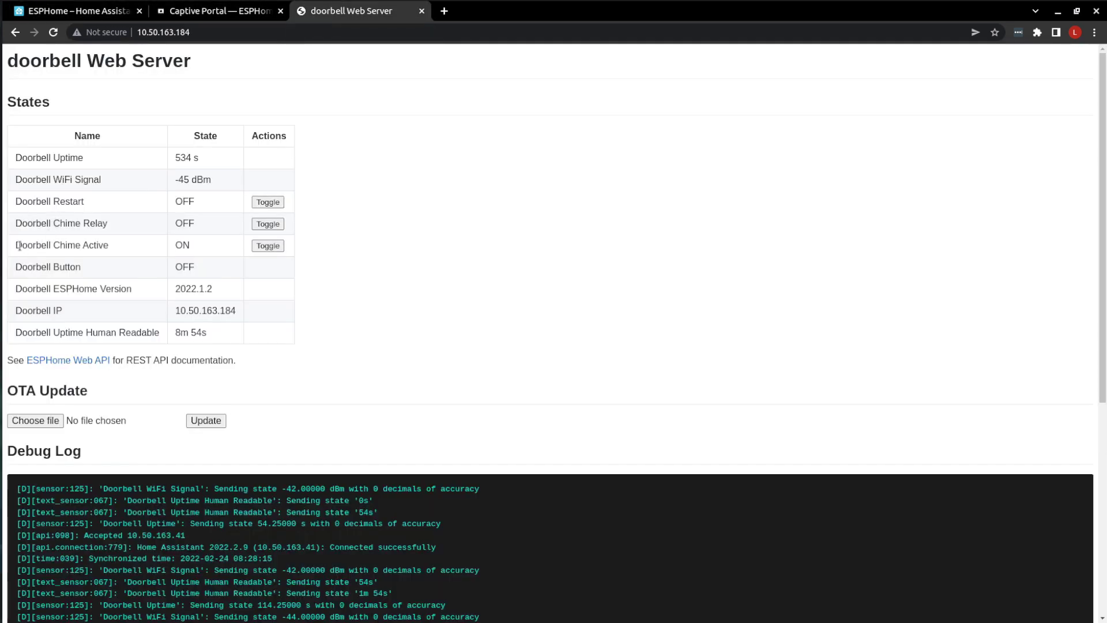
pyautogui.moveTo(18, 246); pyautogui.dragTo(130, 242)
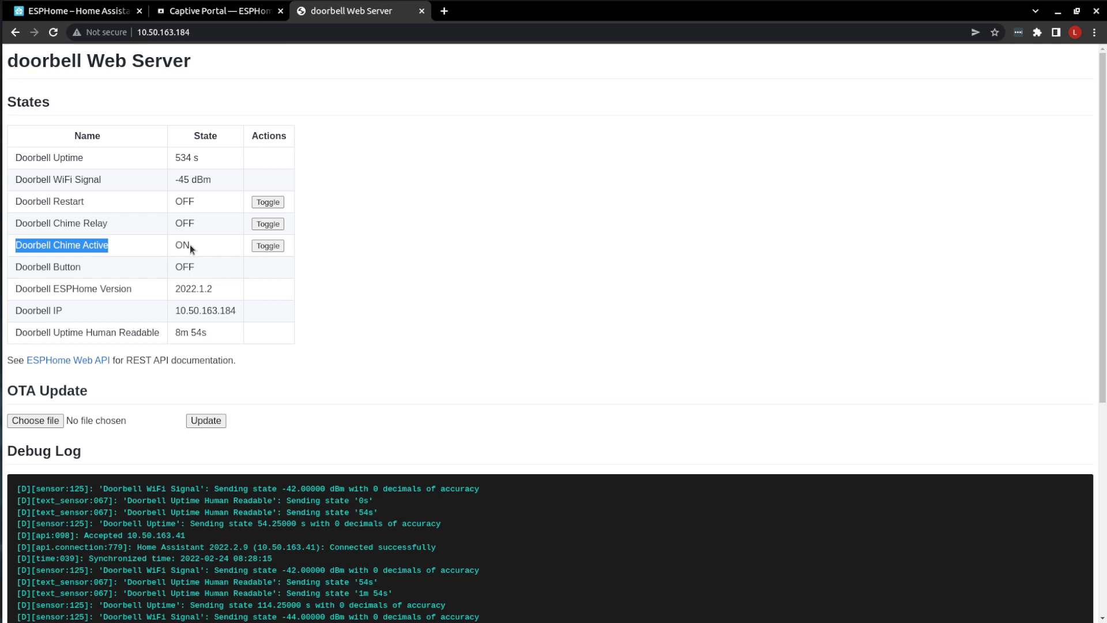
pyautogui.click(86, 12)
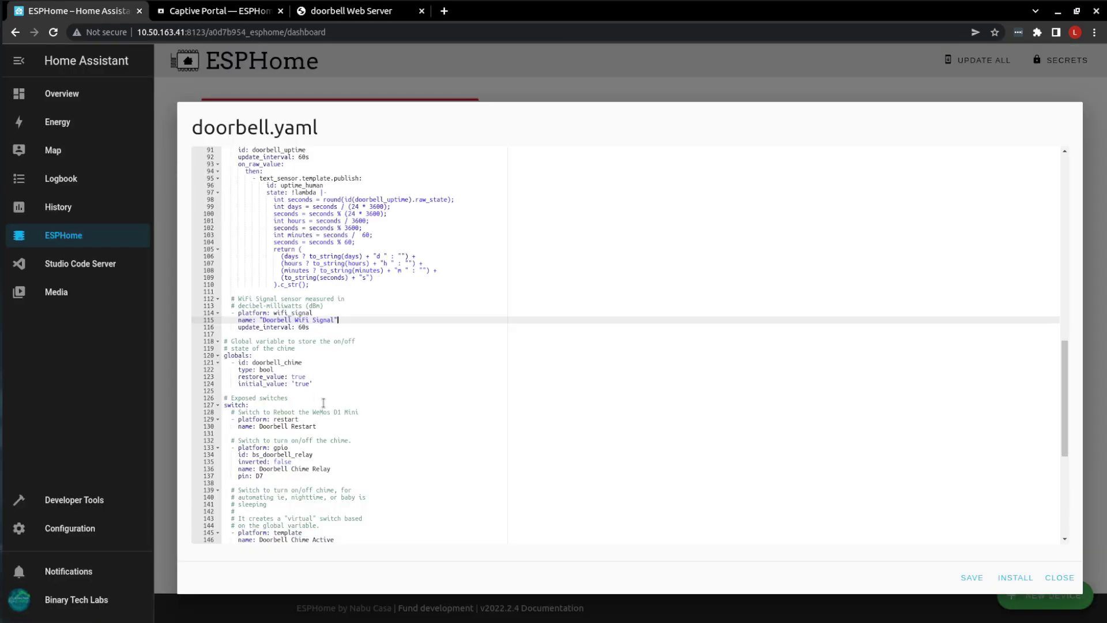
pyautogui.scroll(-1, 321, 405)
pyautogui.scroll(-1, 321, 406)
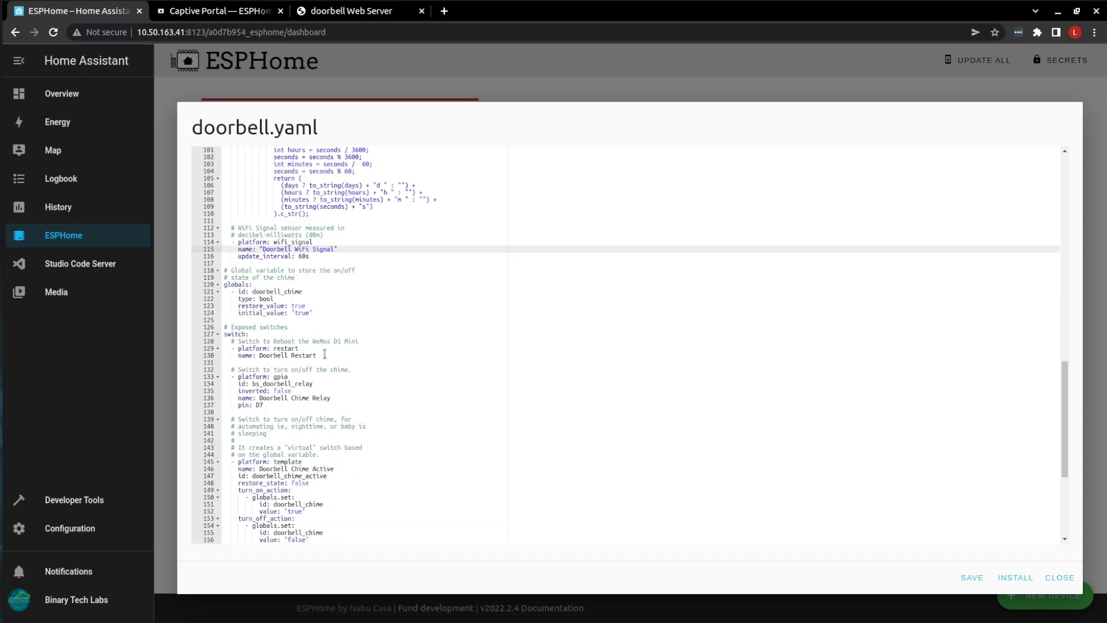
pyautogui.moveTo(324, 354); pyautogui.dragTo(225, 334)
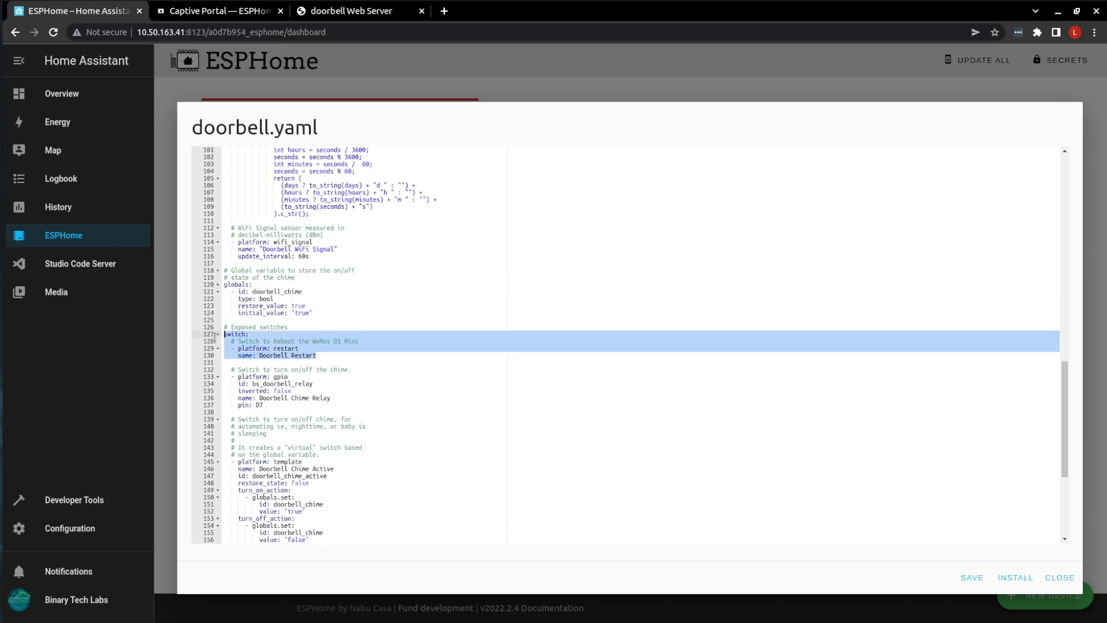
pyautogui.click(279, 407)
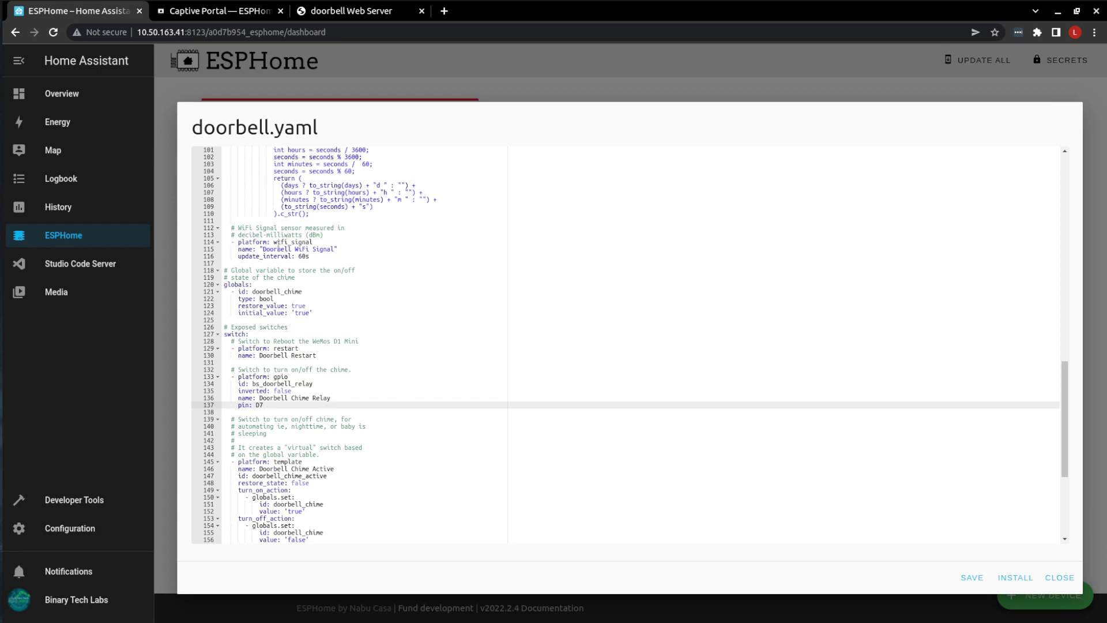
pyautogui.scroll(-2, 326, 399)
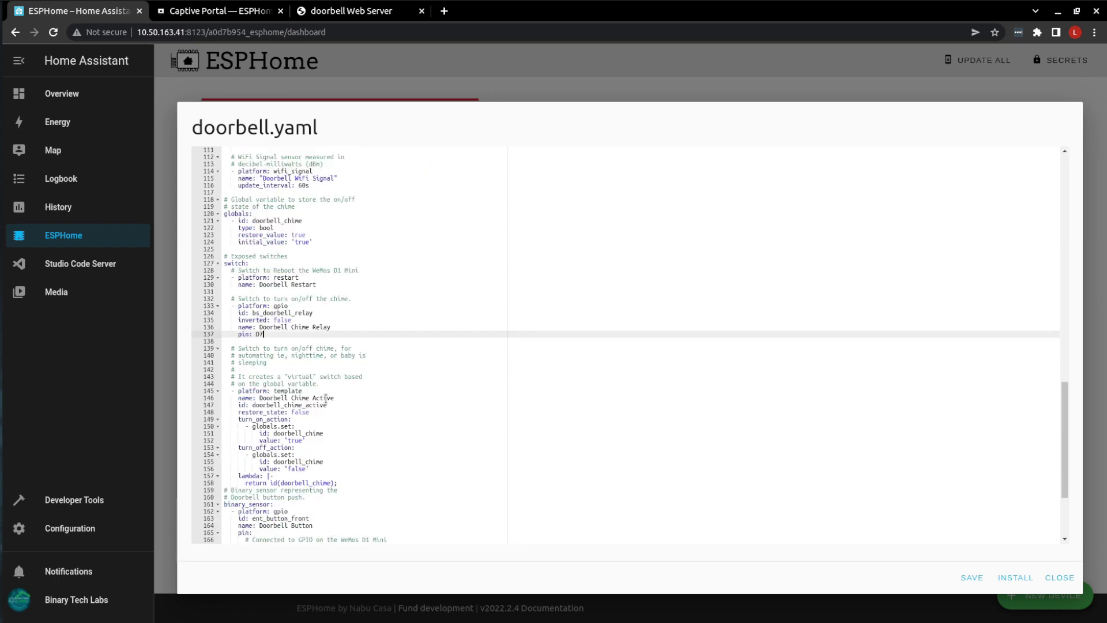
pyautogui.scroll(-1, 326, 399)
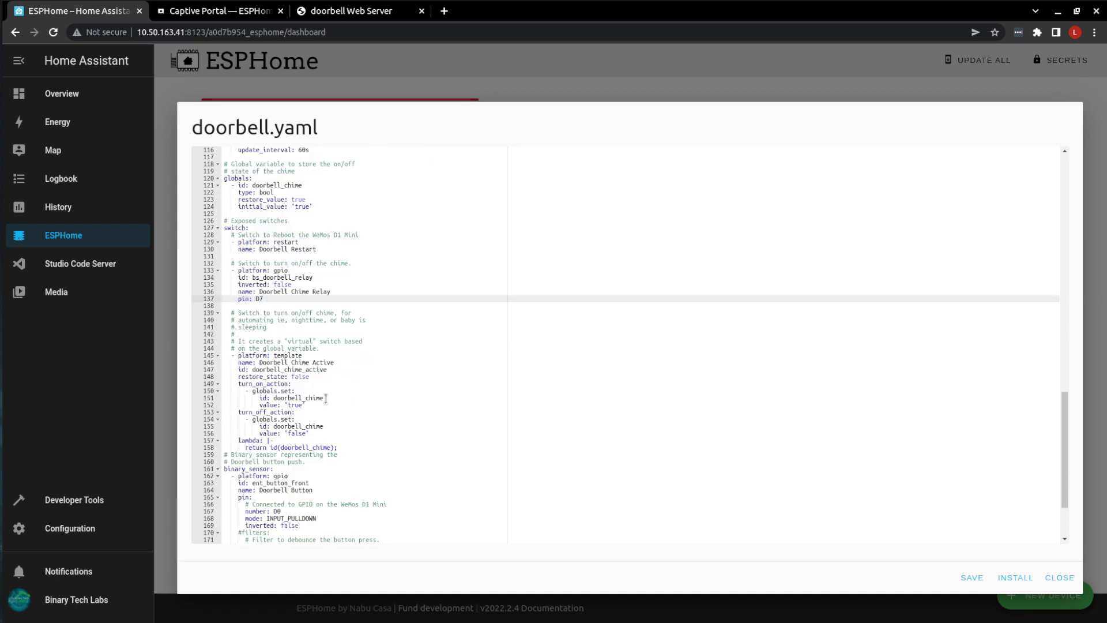
pyautogui.scroll(-1, 325, 399)
pyautogui.moveTo(338, 411); pyautogui.dragTo(218, 306)
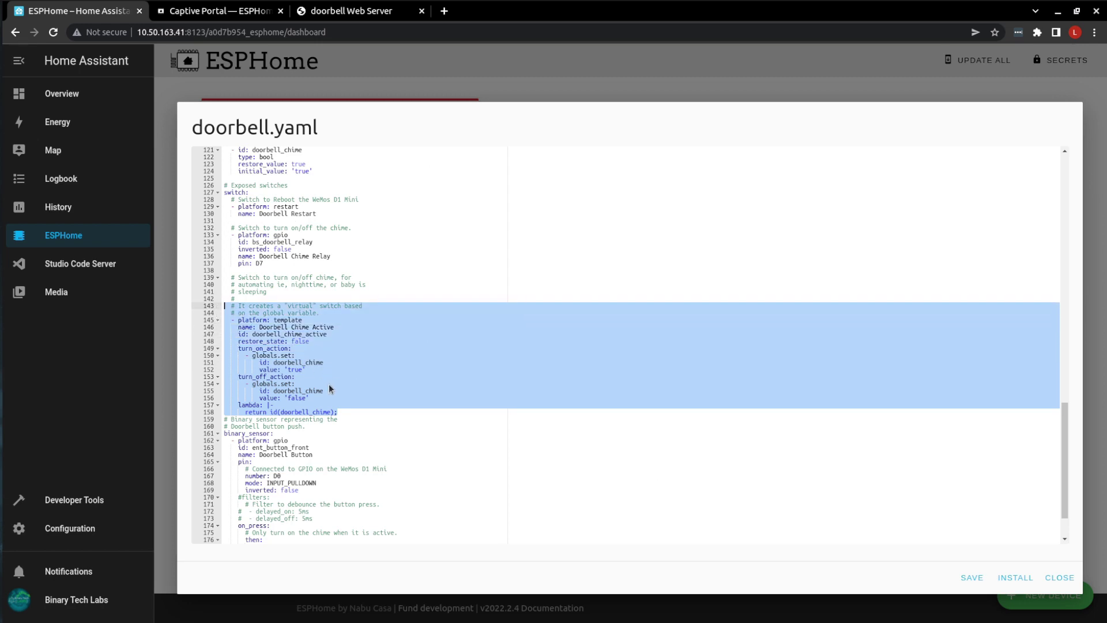
pyautogui.click(347, 384)
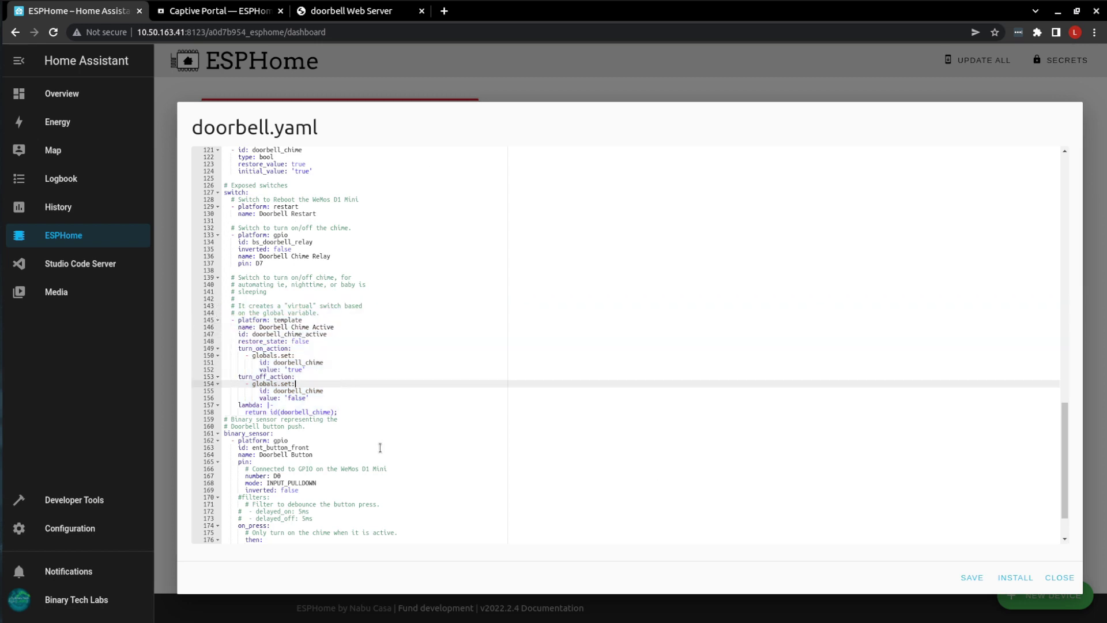
pyautogui.scroll(-2, 380, 447)
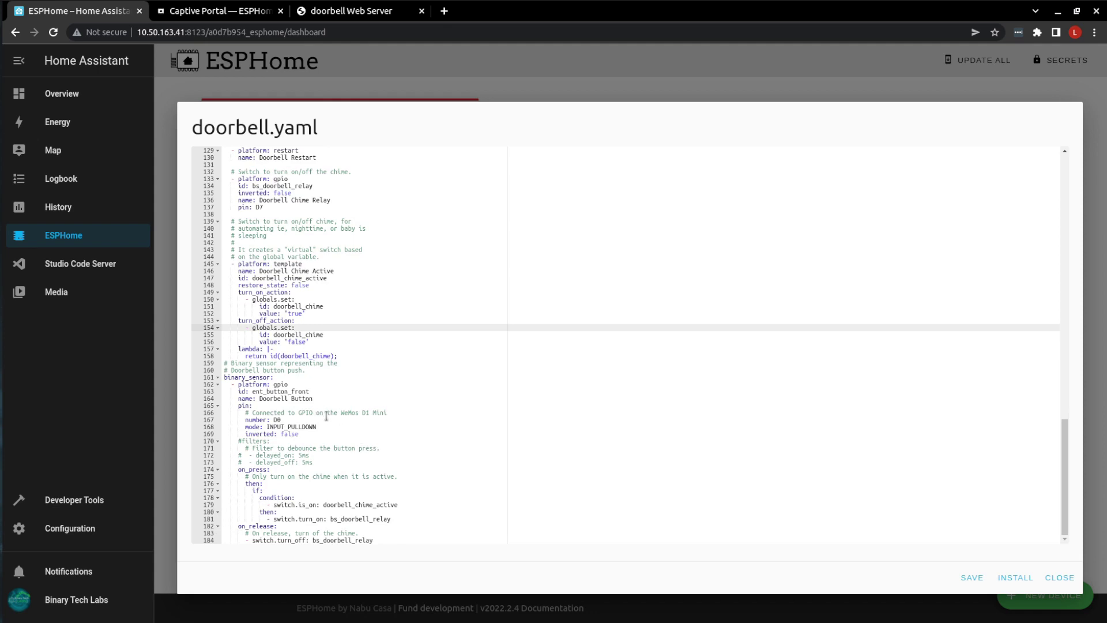
pyautogui.moveTo(322, 433); pyautogui.dragTo(225, 377)
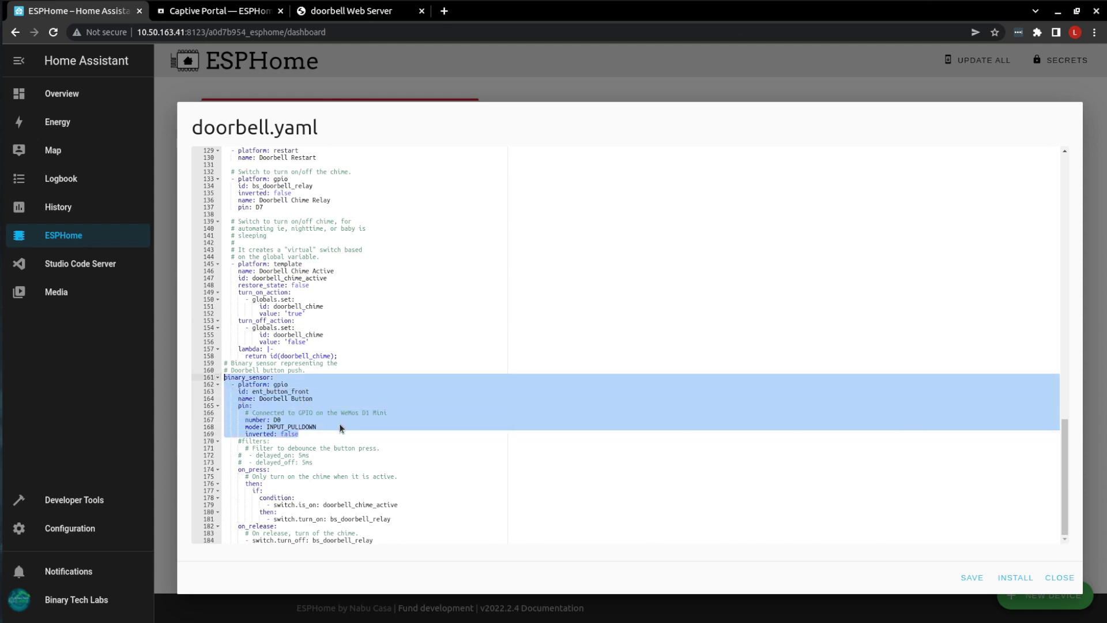
# - Review the button press/release actions and commented-out filter lines 171–173 in doorbell.yaml
pyautogui.click(382, 539)
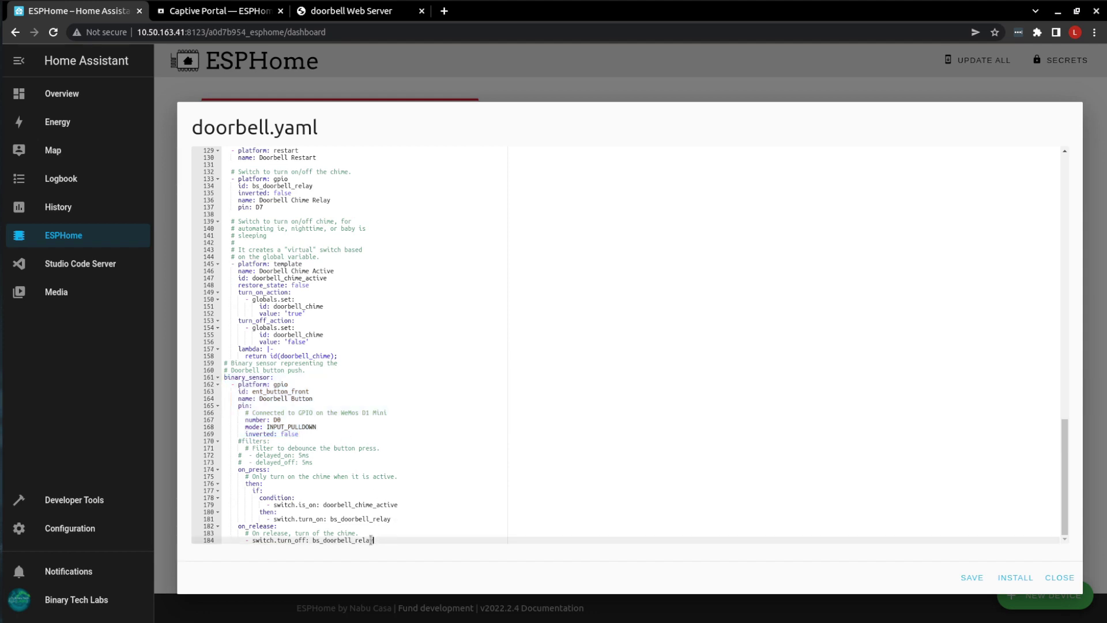
pyautogui.moveTo(373, 540); pyautogui.dragTo(228, 470)
pyautogui.click(337, 463)
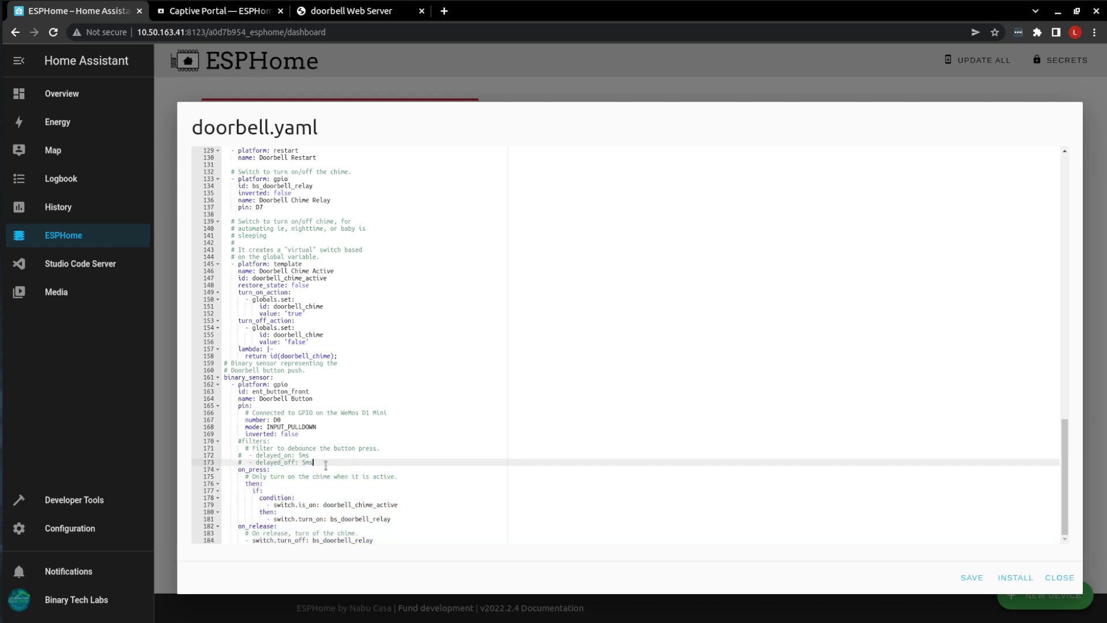
pyautogui.moveTo(314, 462); pyautogui.dragTo(227, 448)
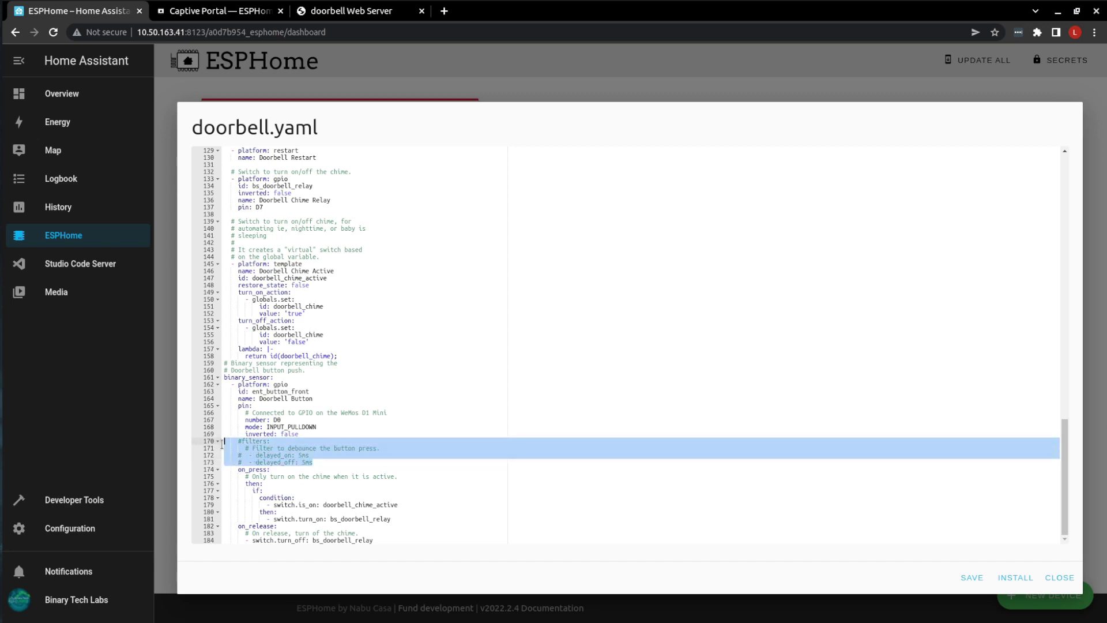
pyautogui.click(351, 455)
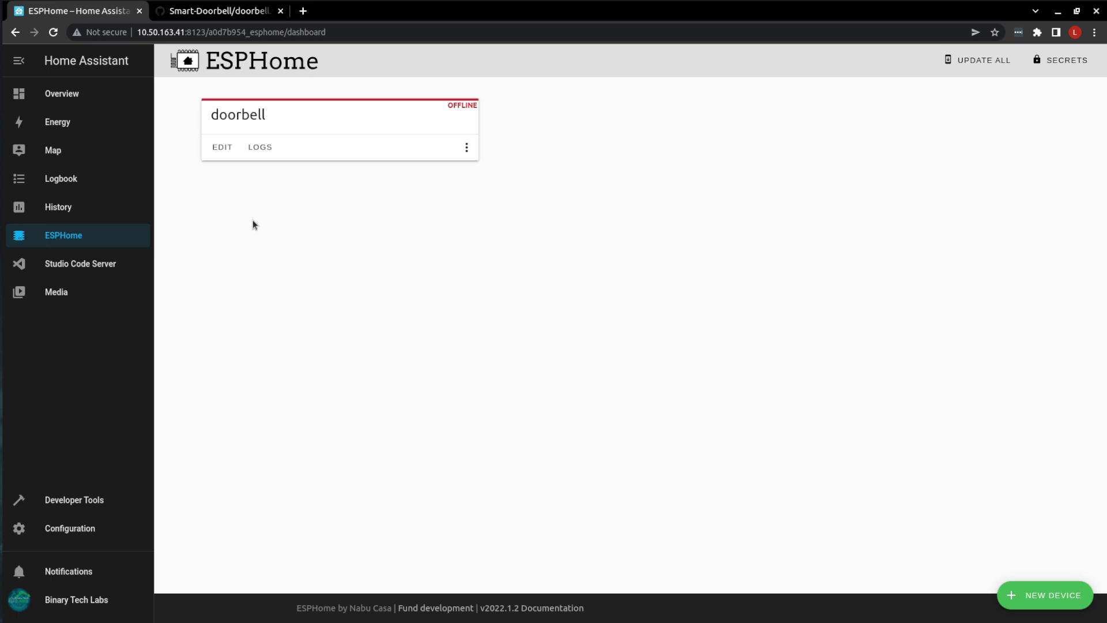
# - Open doorbell.yaml from the doorbell card and choose INSTALL to save it
pyautogui.click(260, 147)
pyautogui.click(223, 147)
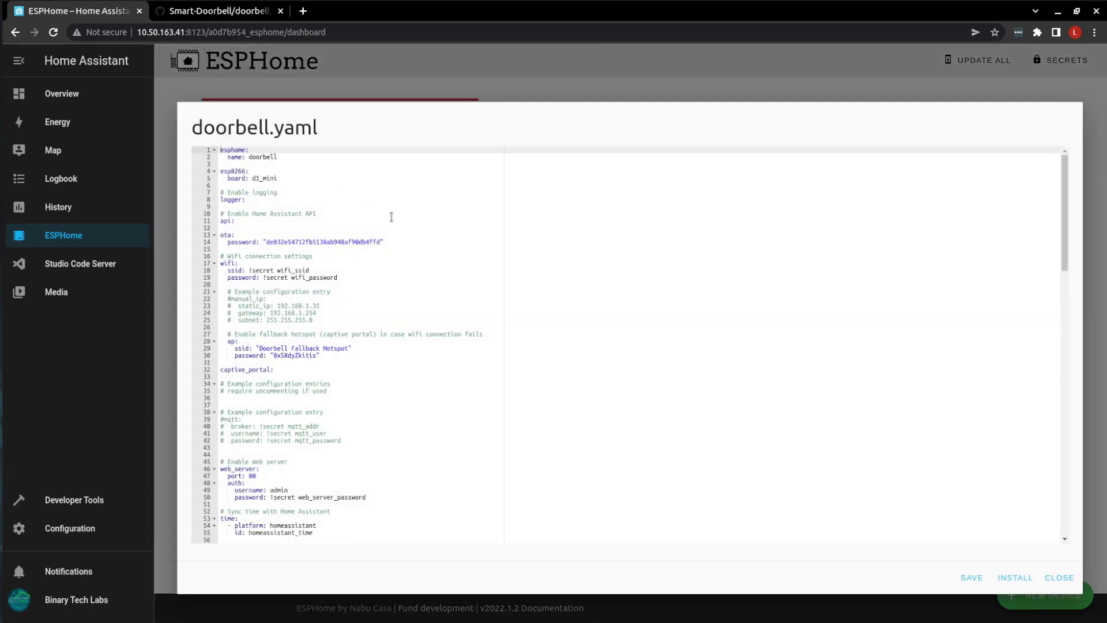
pyautogui.click(1022, 578)
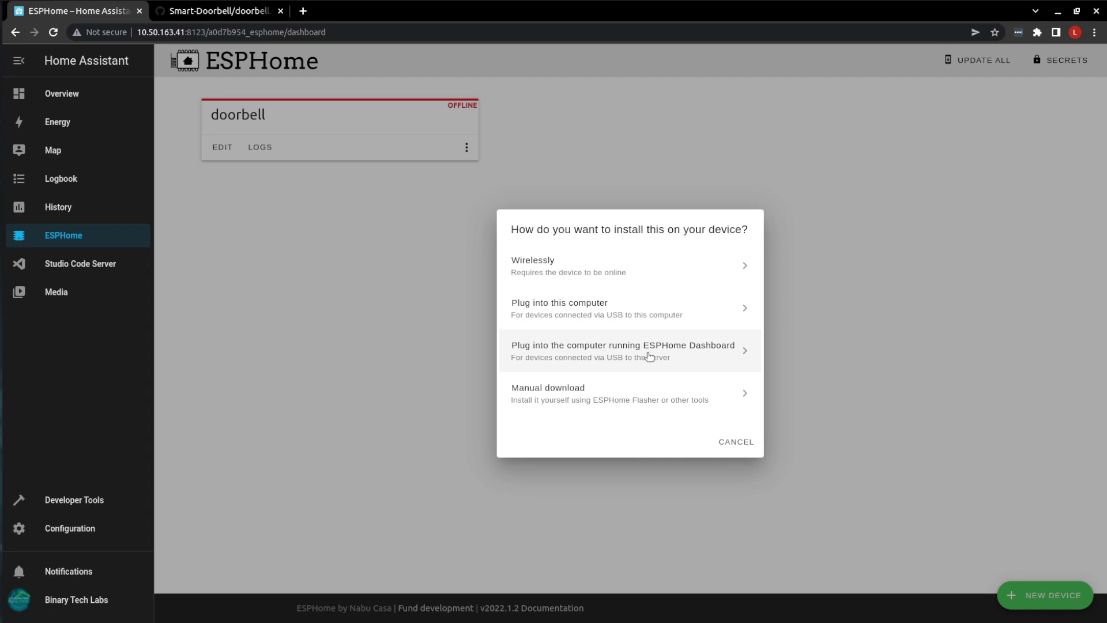
# - Flash the doorbell firmware through the ESPHome server's USB Serial (/dev/ttyUSB) port
pyautogui.click(676, 354)
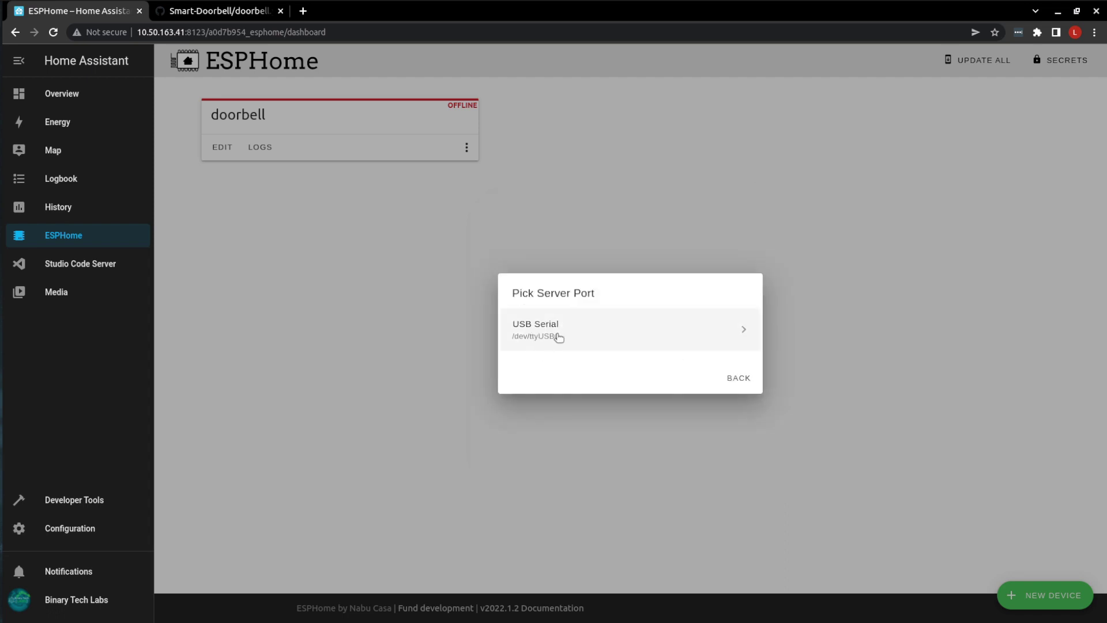
pyautogui.click(587, 337)
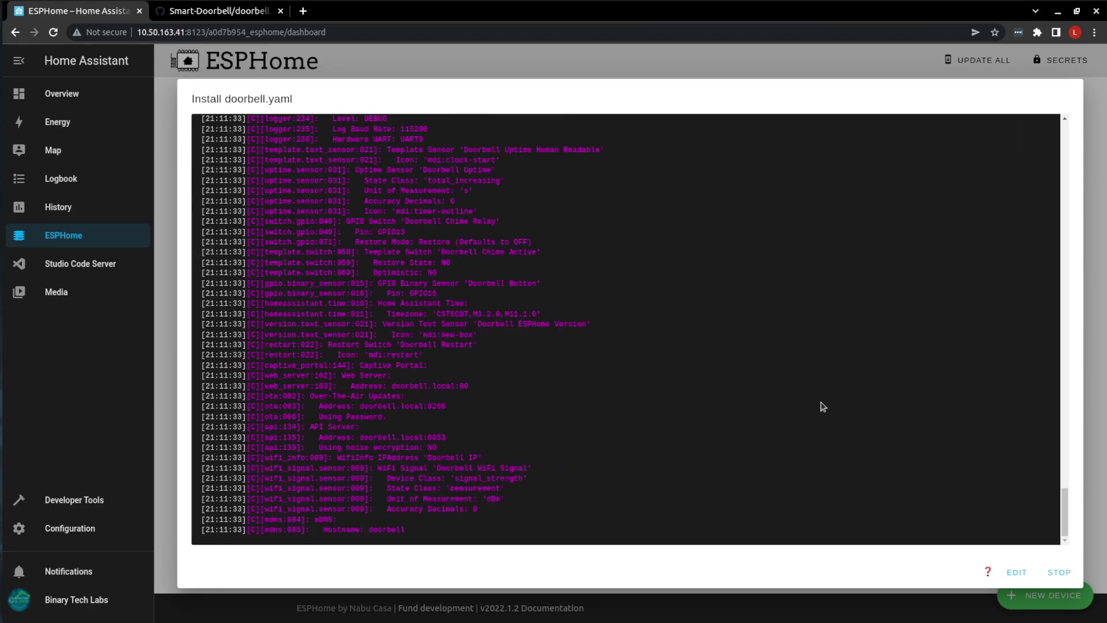
# - Close the install log to return to the ESPHome dashboard
pyautogui.click(1058, 573)
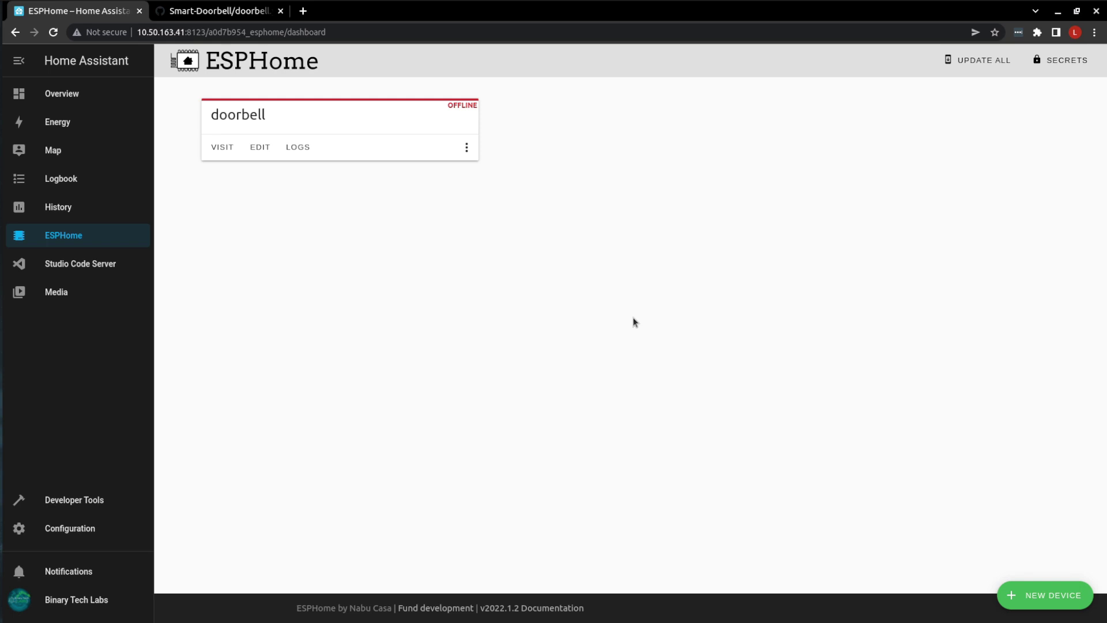
# - Highlight the doorbell_chime_active id on line 147 of doorbell.yaml on GitHub
pyautogui.click(62, 94)
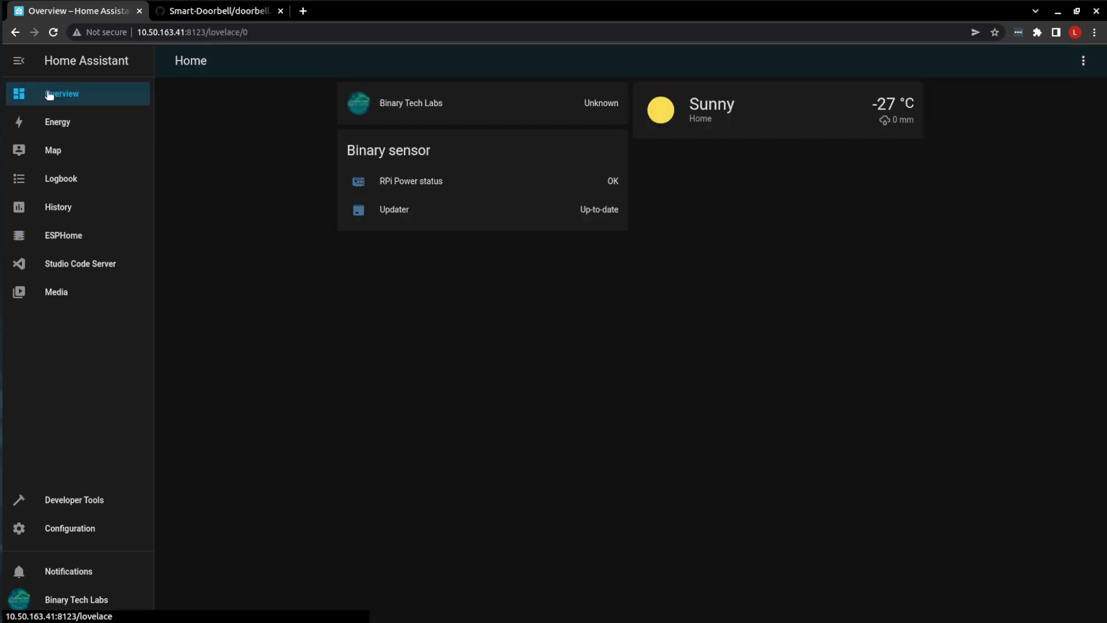
pyautogui.click(215, 11)
pyautogui.scroll(5, 424, 353)
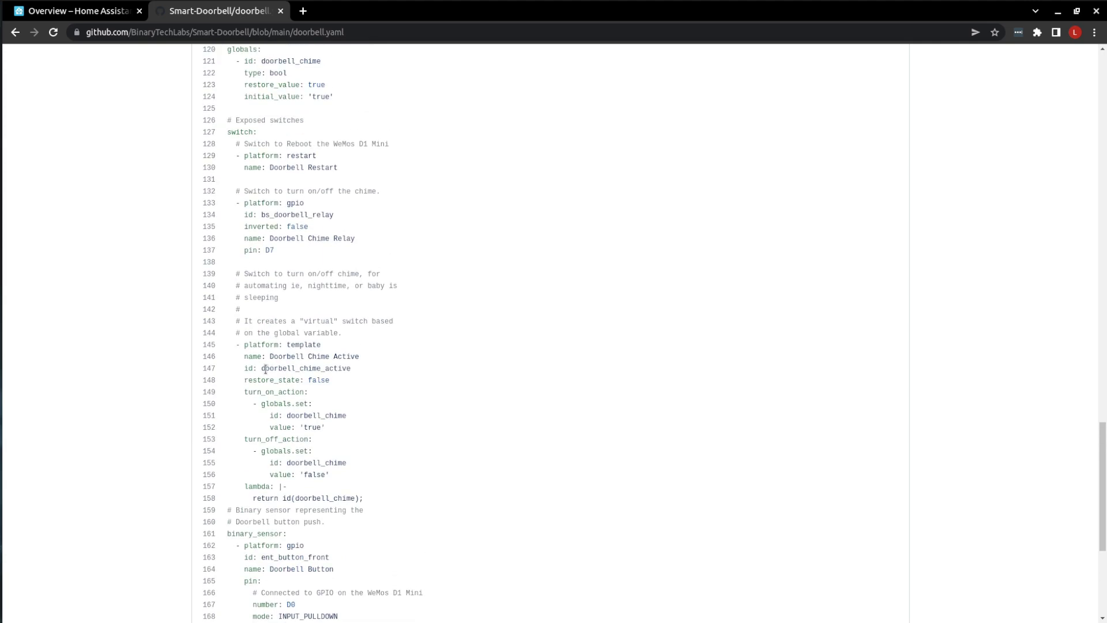
pyautogui.moveTo(264, 369); pyautogui.dragTo(351, 370)
pyautogui.moveTo(260, 369); pyautogui.dragTo(295, 370)
# - Go to Configuration's Integrations page, listing Supervisor, Met.no, Raspberry Pi and discovered devices
pyautogui.click(84, 13)
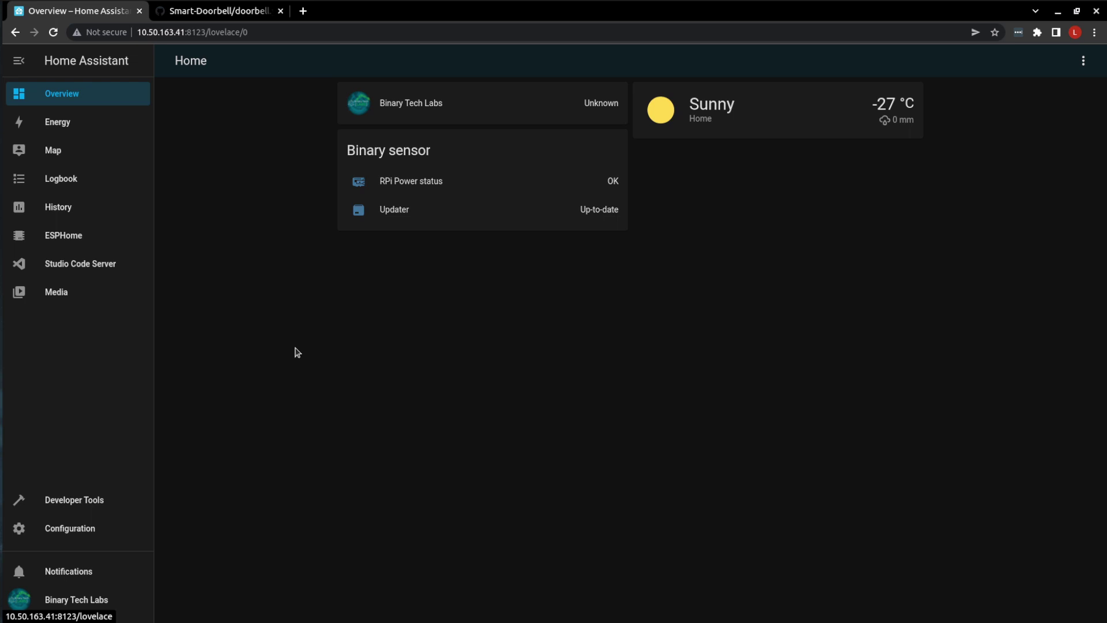
pyautogui.click(82, 527)
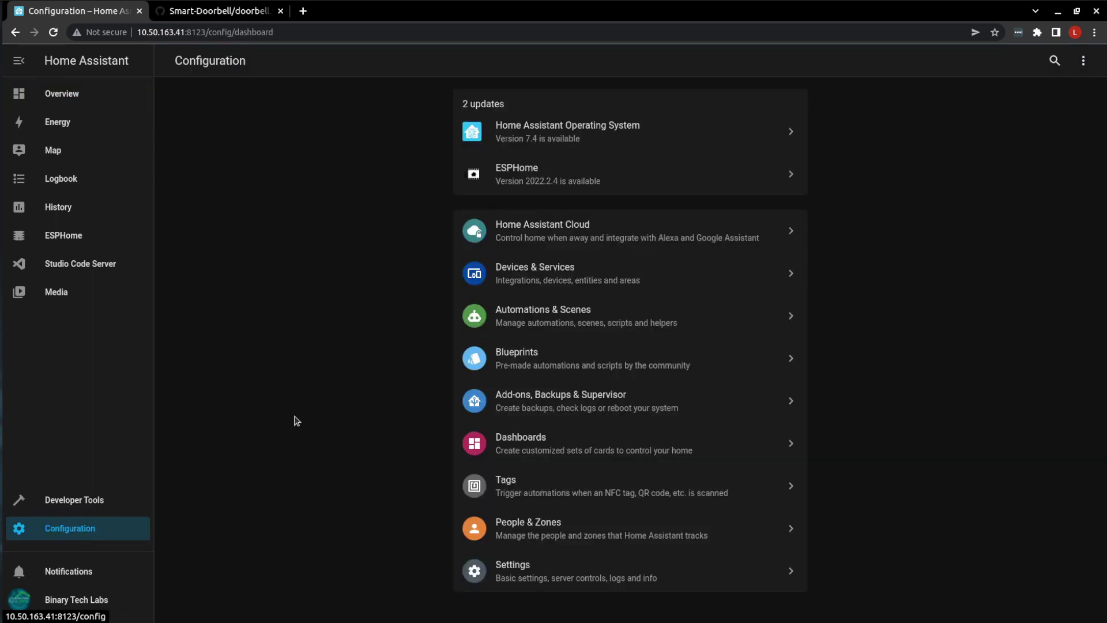
pyautogui.click(546, 275)
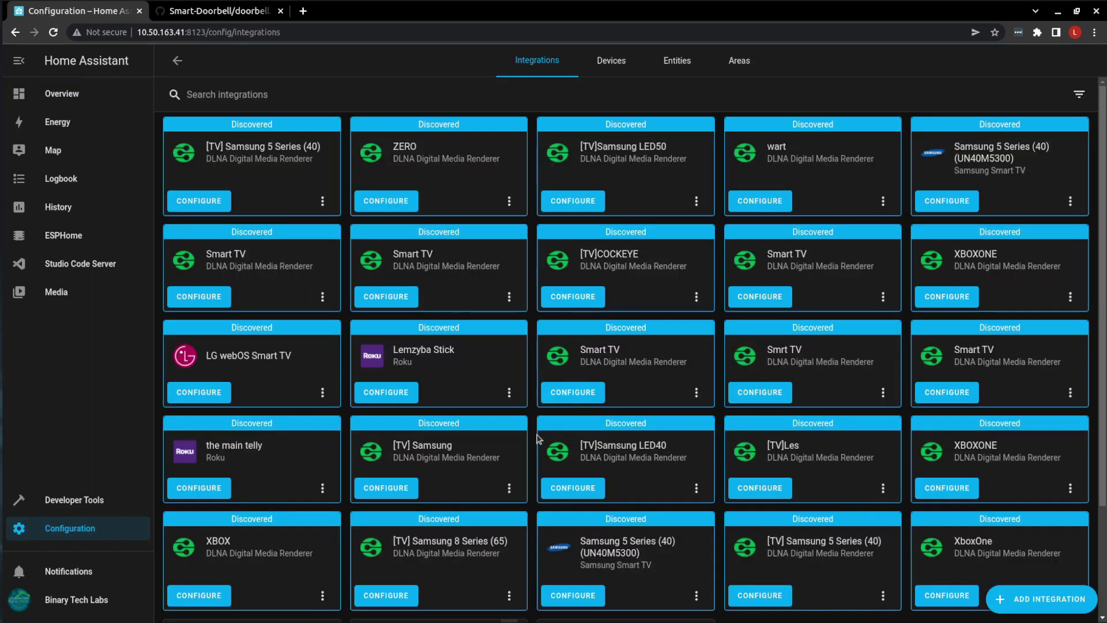
pyautogui.scroll(-3, 522, 448)
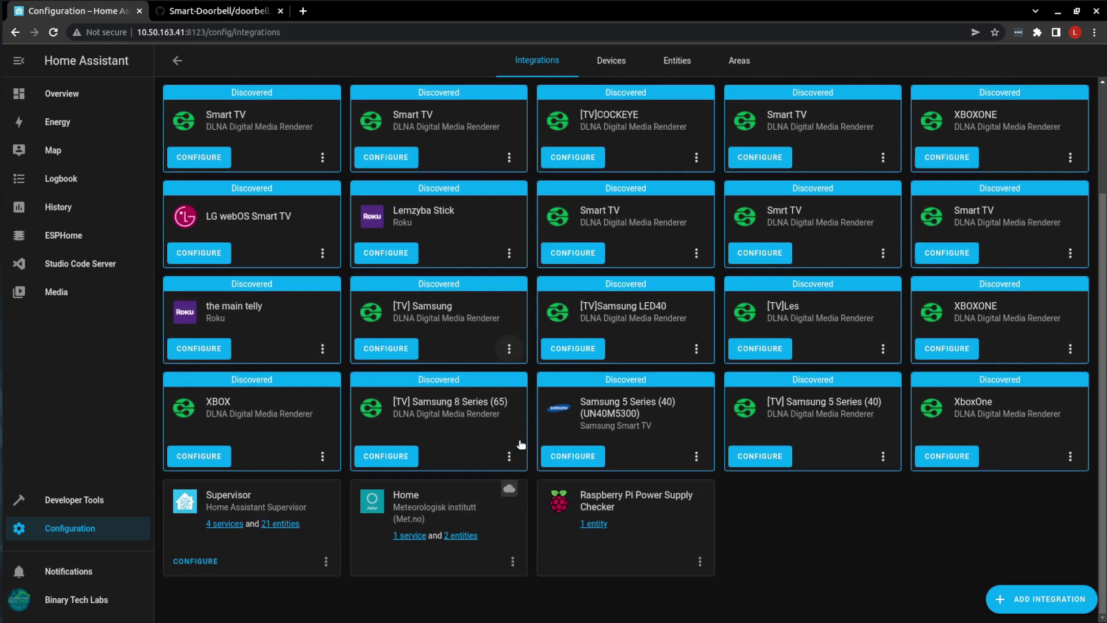
pyautogui.scroll(3, 521, 445)
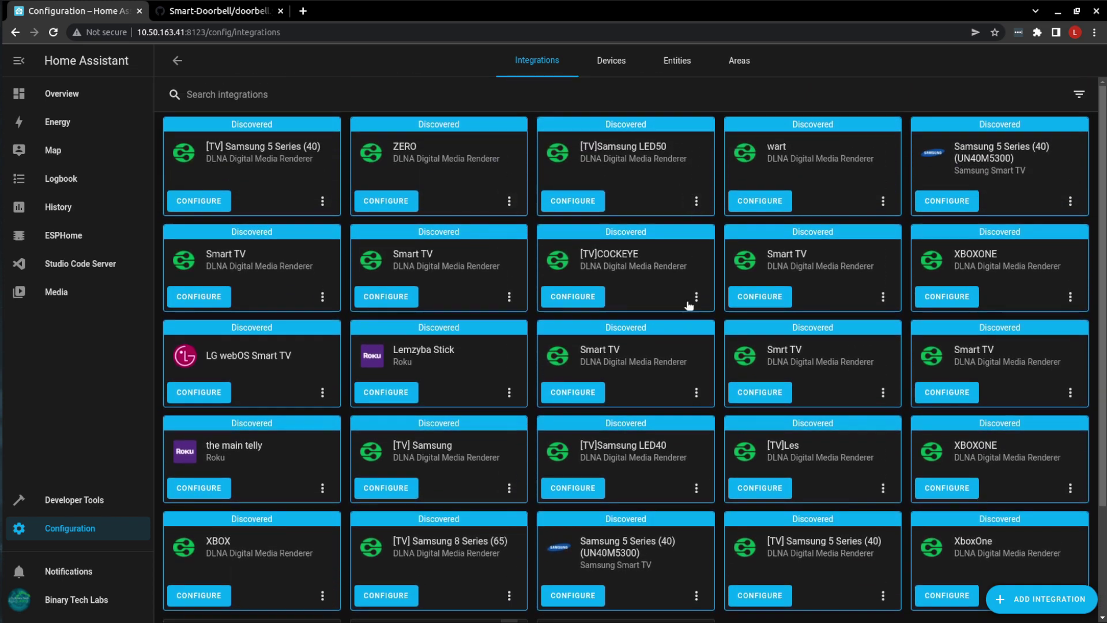
# - Add an ESPHome integration with host 10.50.163.184 and submit the connection
pyautogui.click(1041, 605)
pyautogui.write('esp')
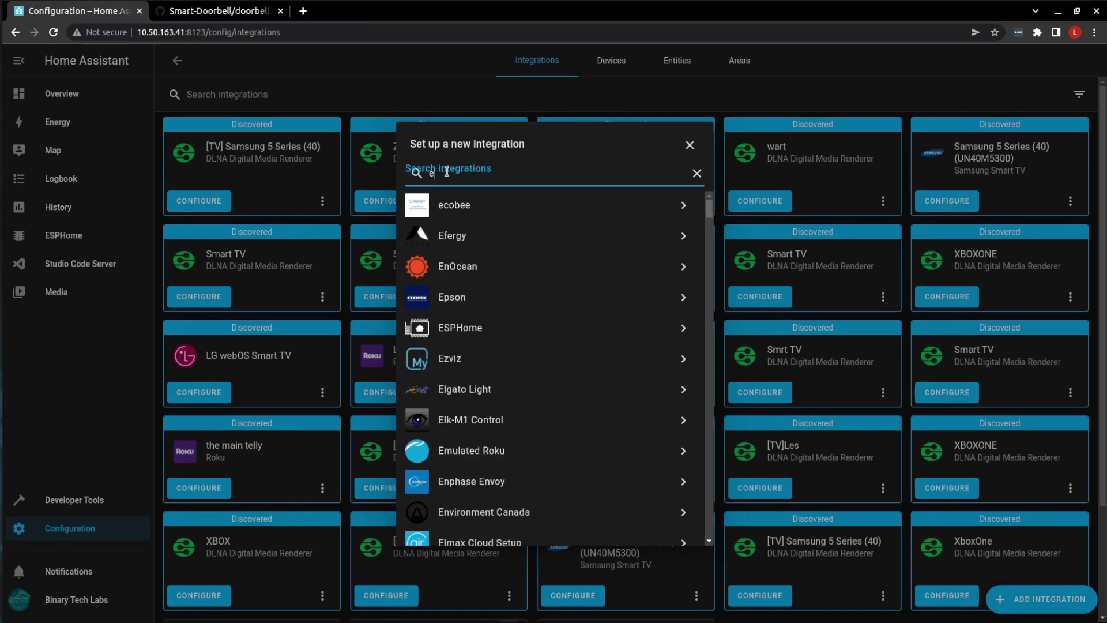
pyautogui.click(466, 212)
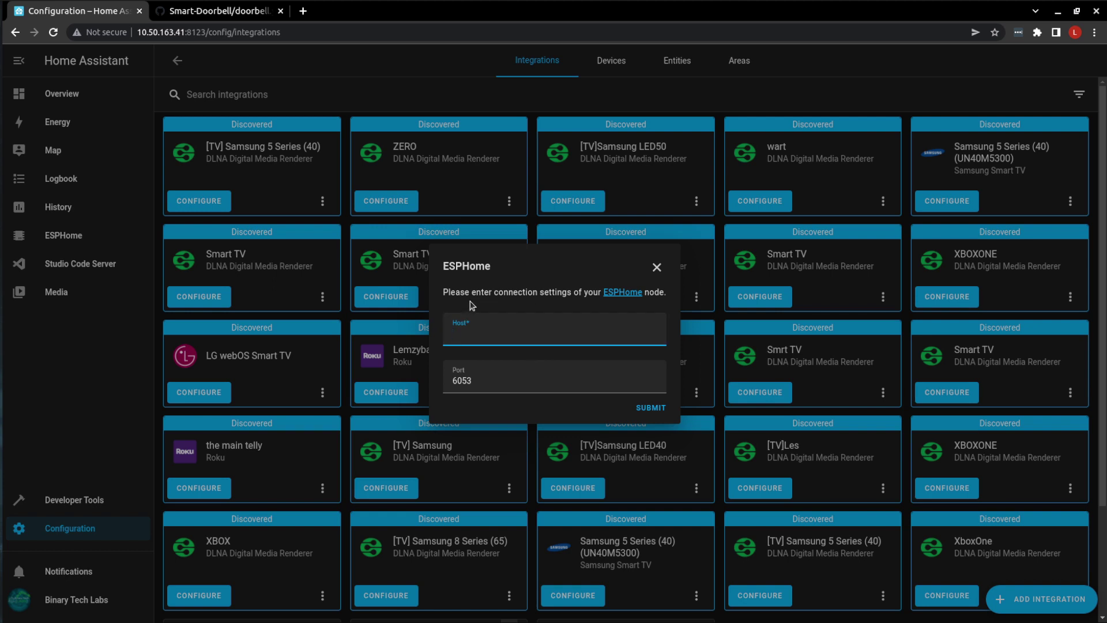
pyautogui.write('doorbell')
pyautogui.press('BackSpace')
pyautogui.press('BackSpace')
pyautogui.press('BackSpace')
pyautogui.press('BackSpace')
pyautogui.press('BackSpace')
pyautogui.press('BackSpace')
pyautogui.press('BackSpace')
pyautogui.press('BackSpace')
pyautogui.click(526, 331)
pyautogui.write('10.50.163.184')
pyautogui.click(650, 409)
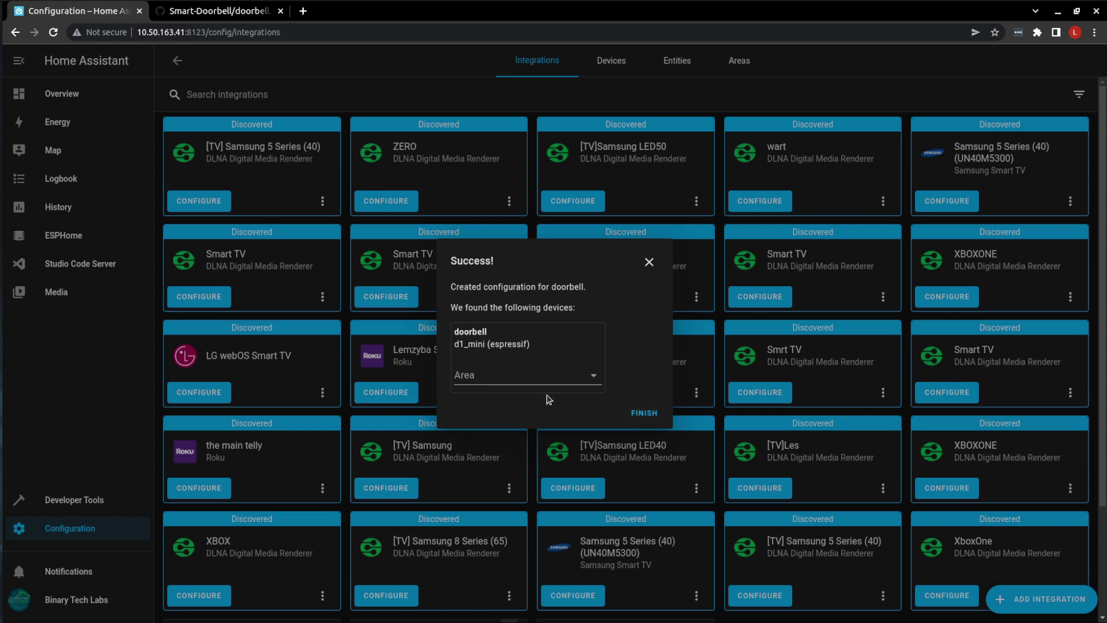
# - Finish adding the d1_mini doorbell device without assigning an area
pyautogui.click(592, 377)
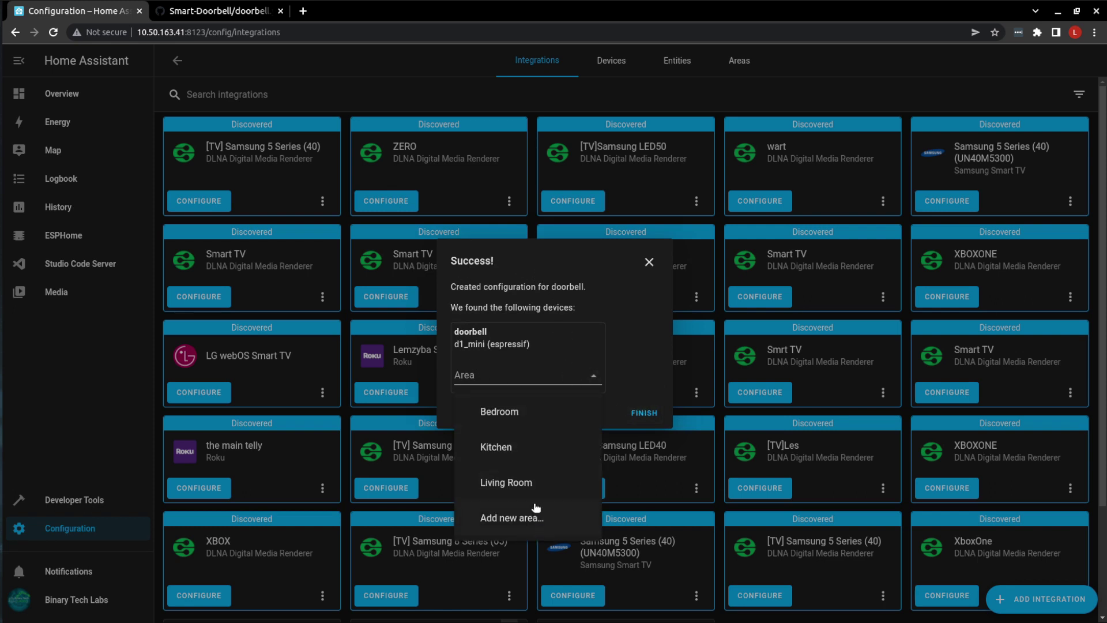
pyautogui.click(588, 376)
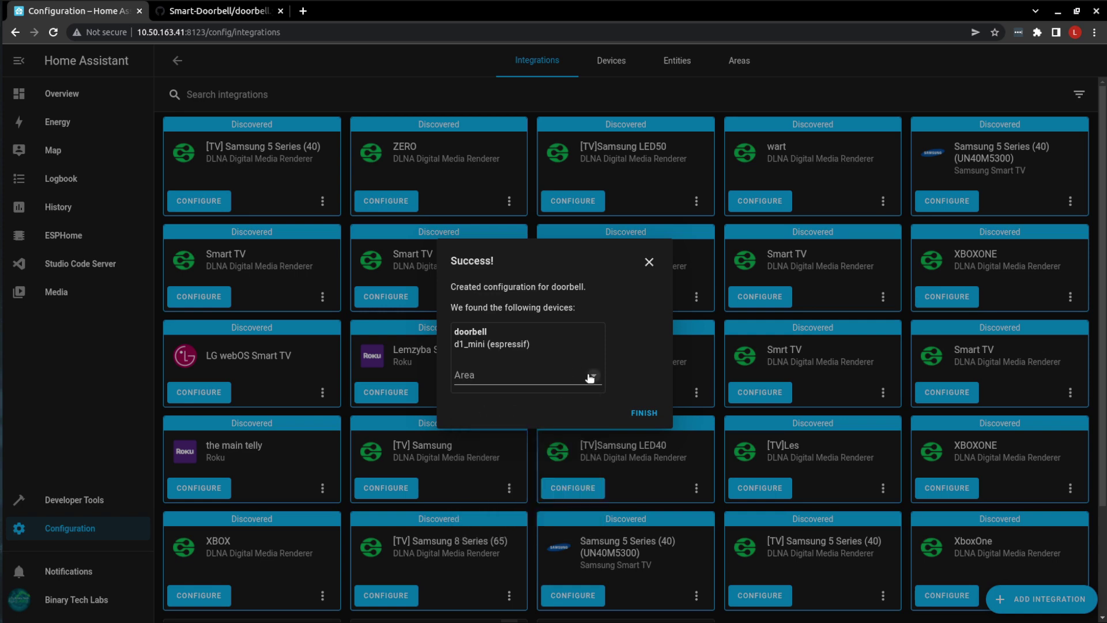
pyautogui.click(649, 417)
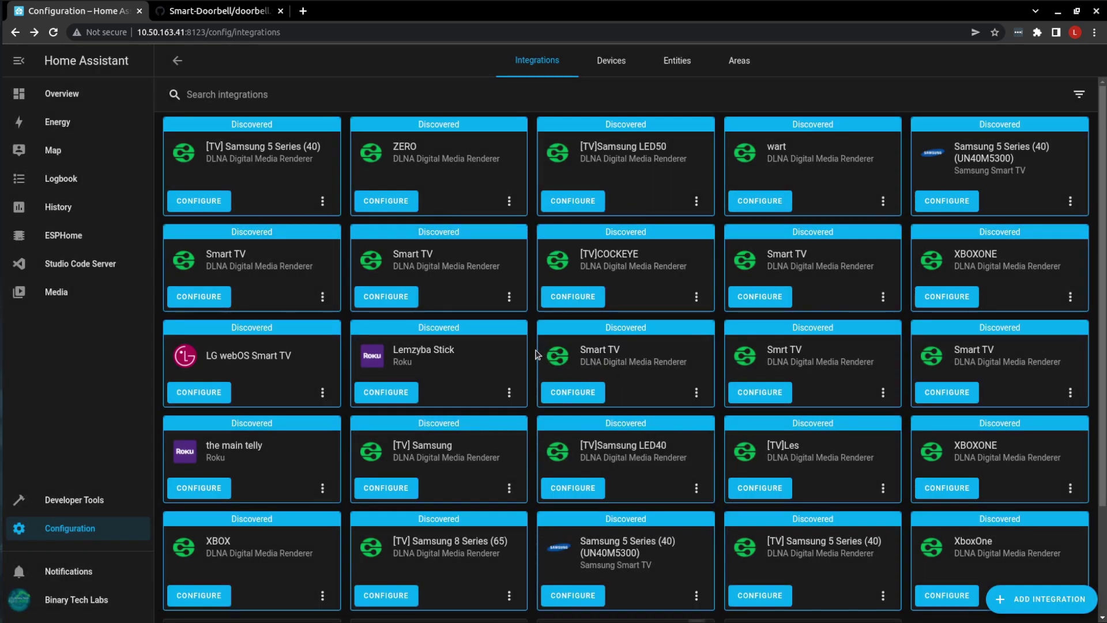
# - On the doorbell device page, pulse the Chime Relay, then switch Chime Active off
pyautogui.click(611, 67)
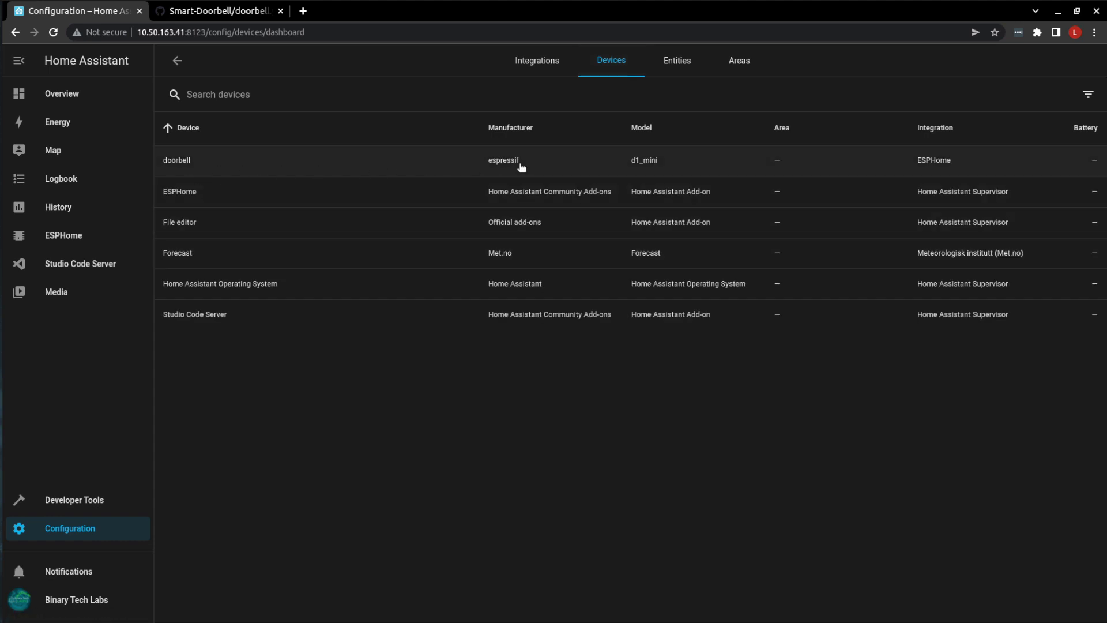
pyautogui.click(205, 169)
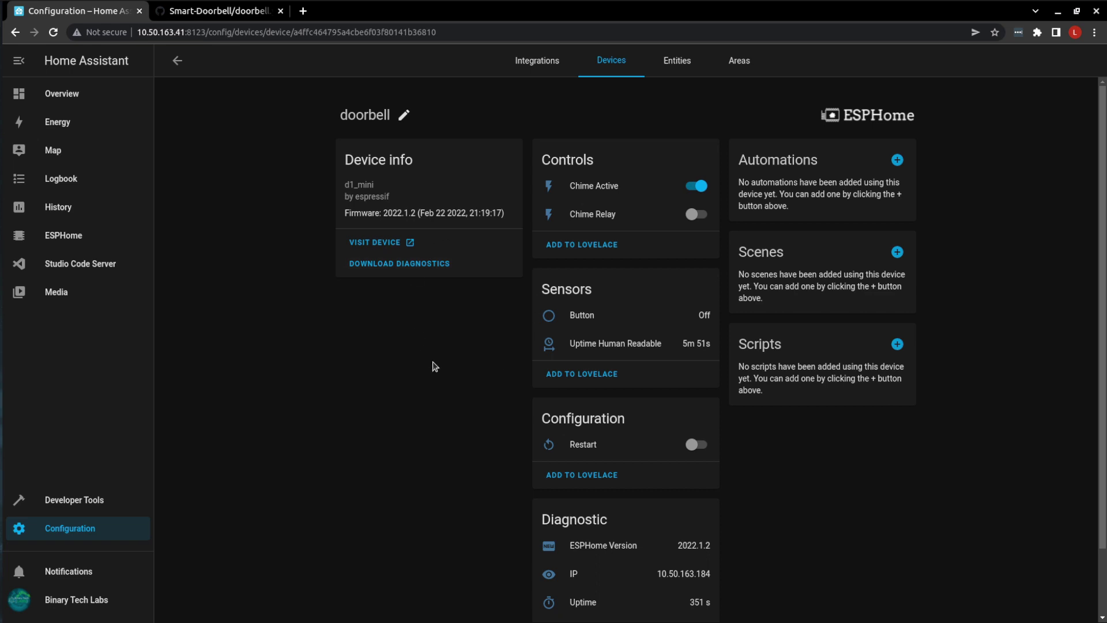
pyautogui.scroll(-2, 452, 370)
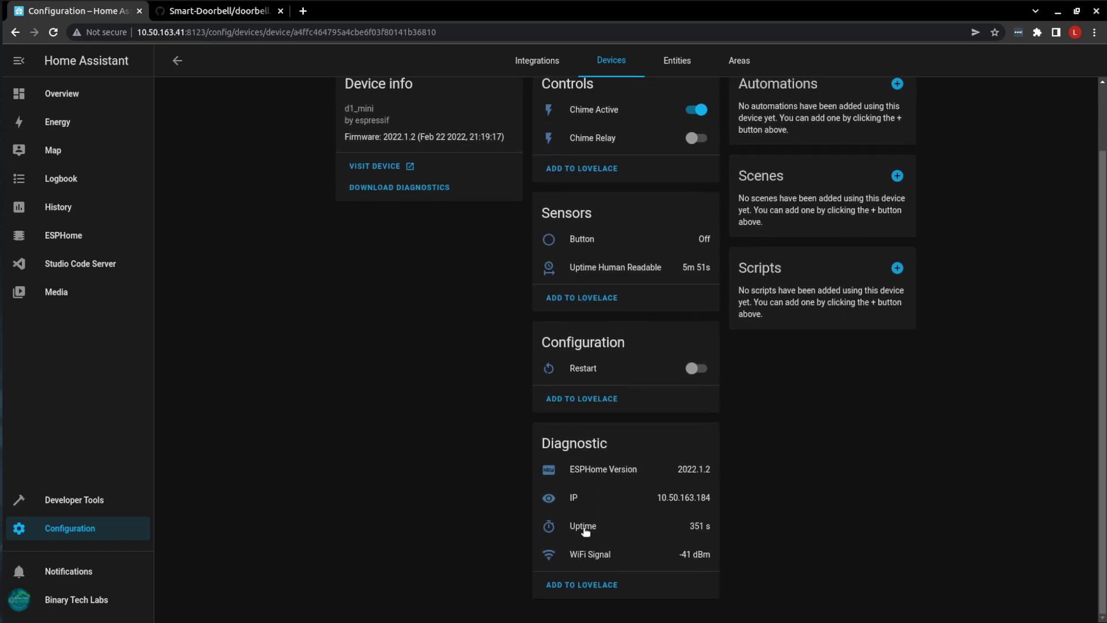
pyautogui.scroll(2, 461, 470)
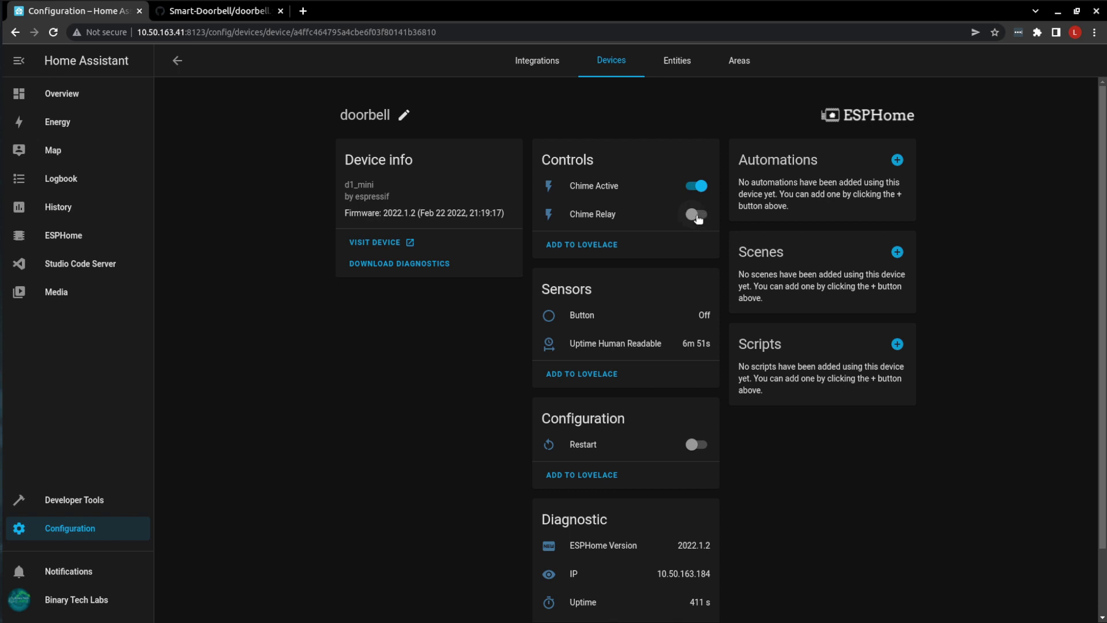
pyautogui.click(697, 215)
pyautogui.click(698, 185)
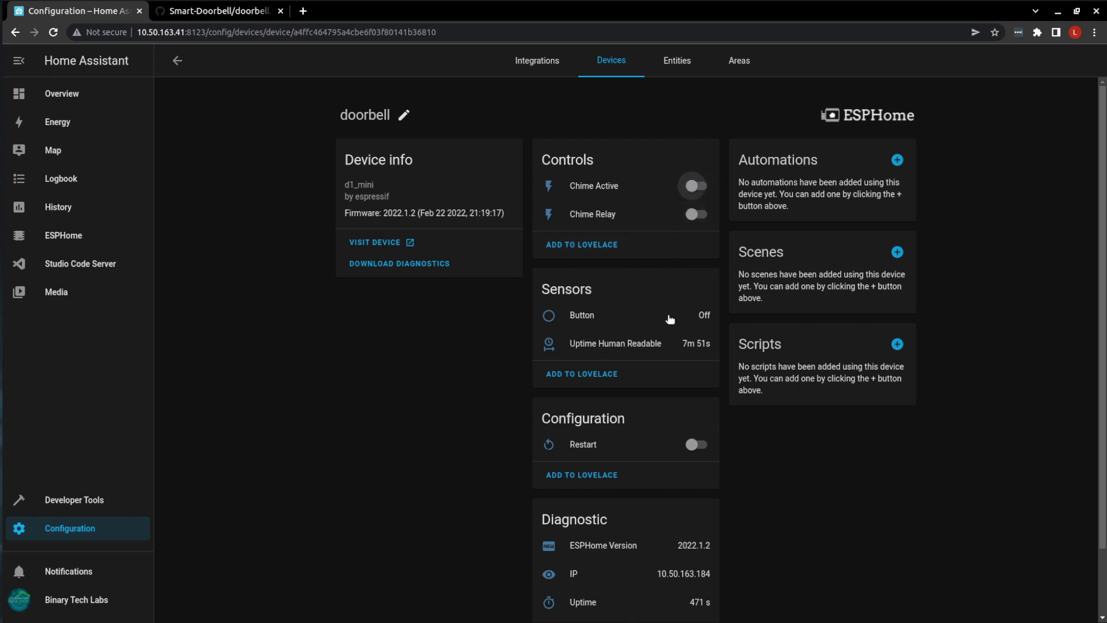